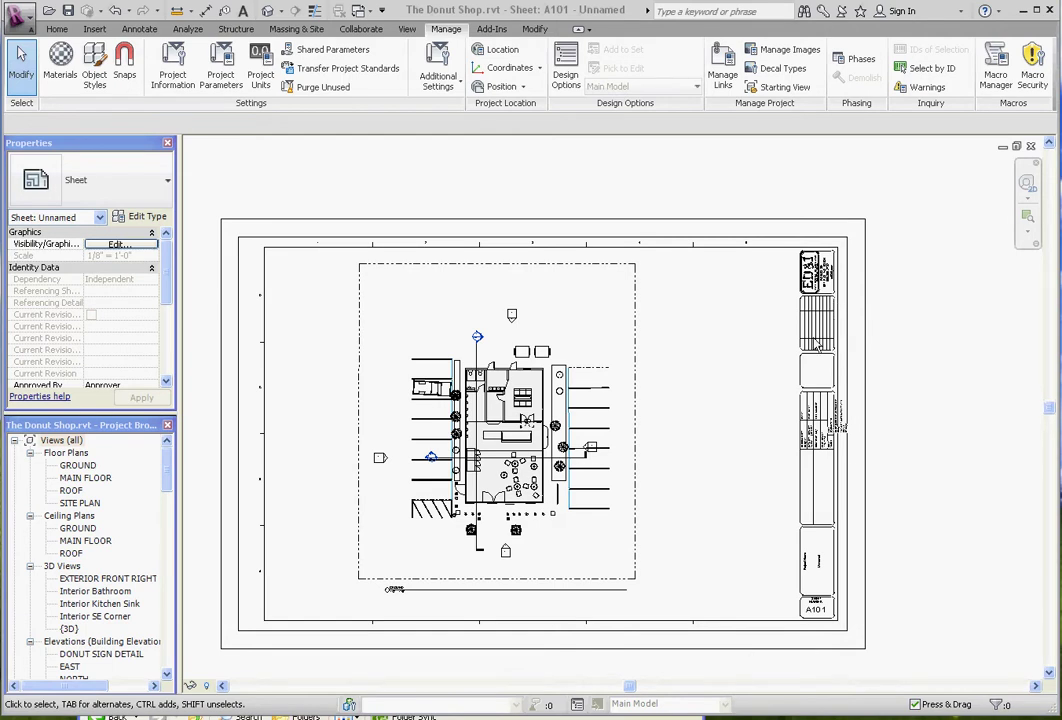
Zoom in and out on sheet A101 to inspect the ED&I title block fields.
scroll(860, 252, up, 4)
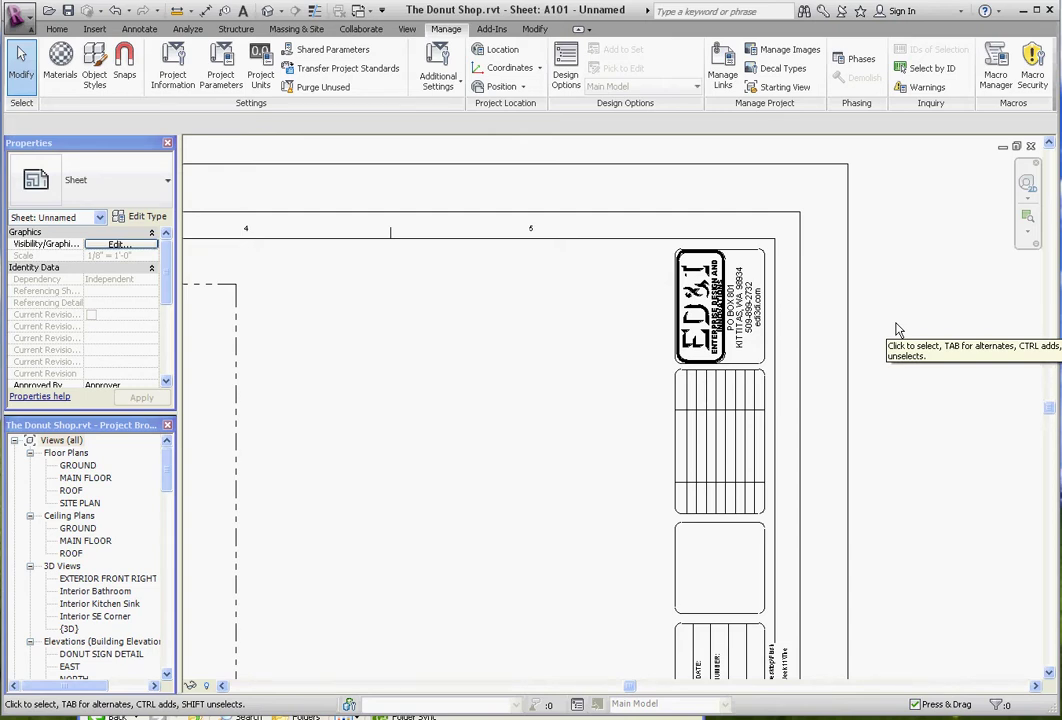
scroll(856, 311, down, 6)
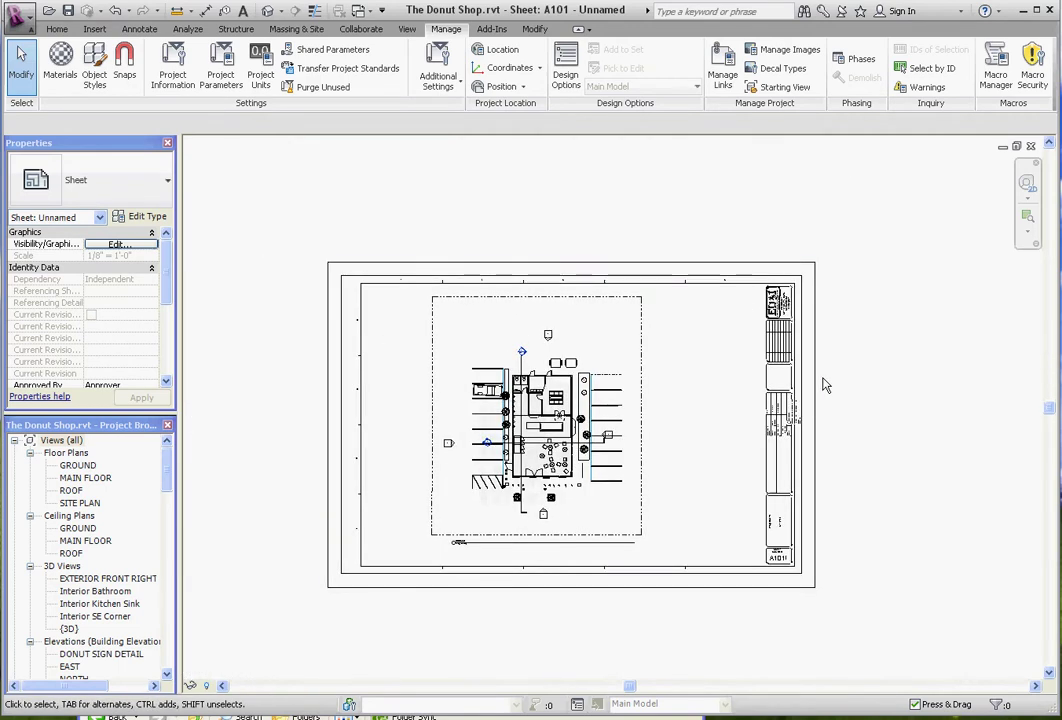
scroll(830, 375, up, 2)
scroll(870, 368, down, 1)
scroll(890, 395, down, 1)
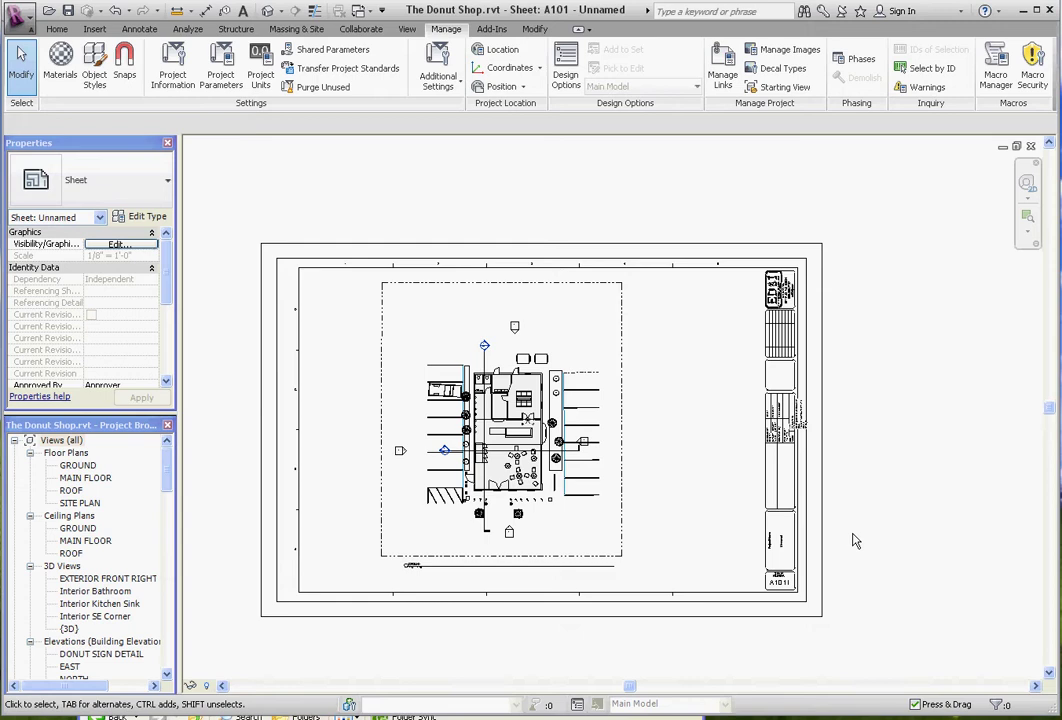
scroll(760, 548, up, 5)
scroll(741, 552, up, 4)
scroll(749, 403, down, 3)
scroll(811, 597, down, 5)
scroll(811, 597, down, 2)
scroll(920, 450, up, 3)
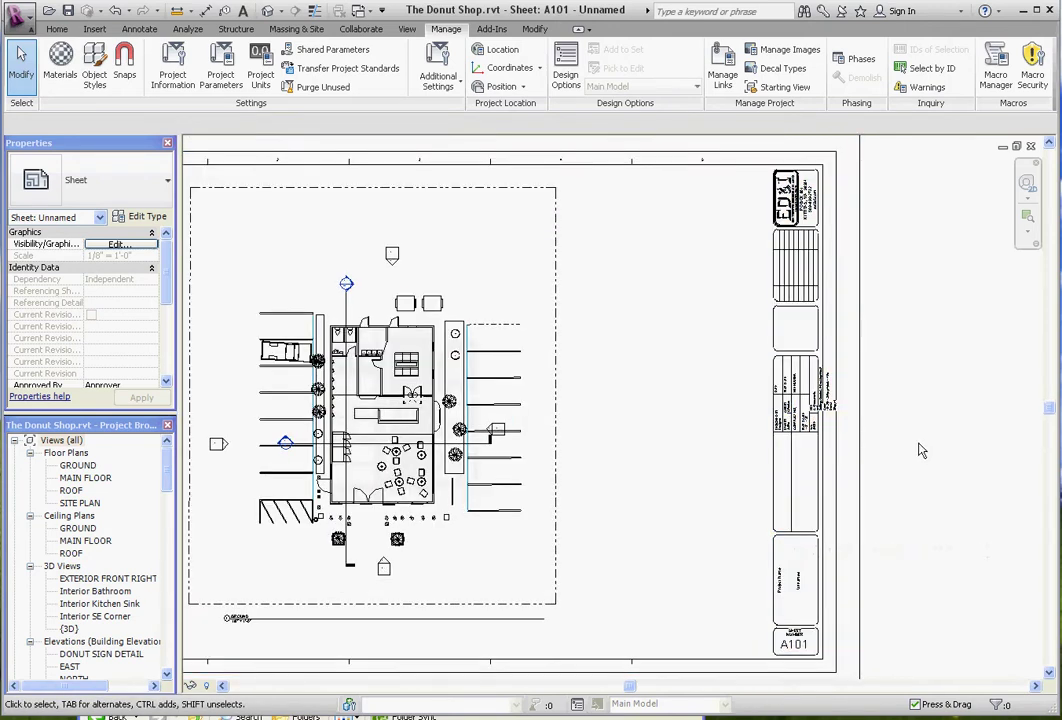
scroll(916, 455, down, 1)
scroll(916, 455, up, 1)
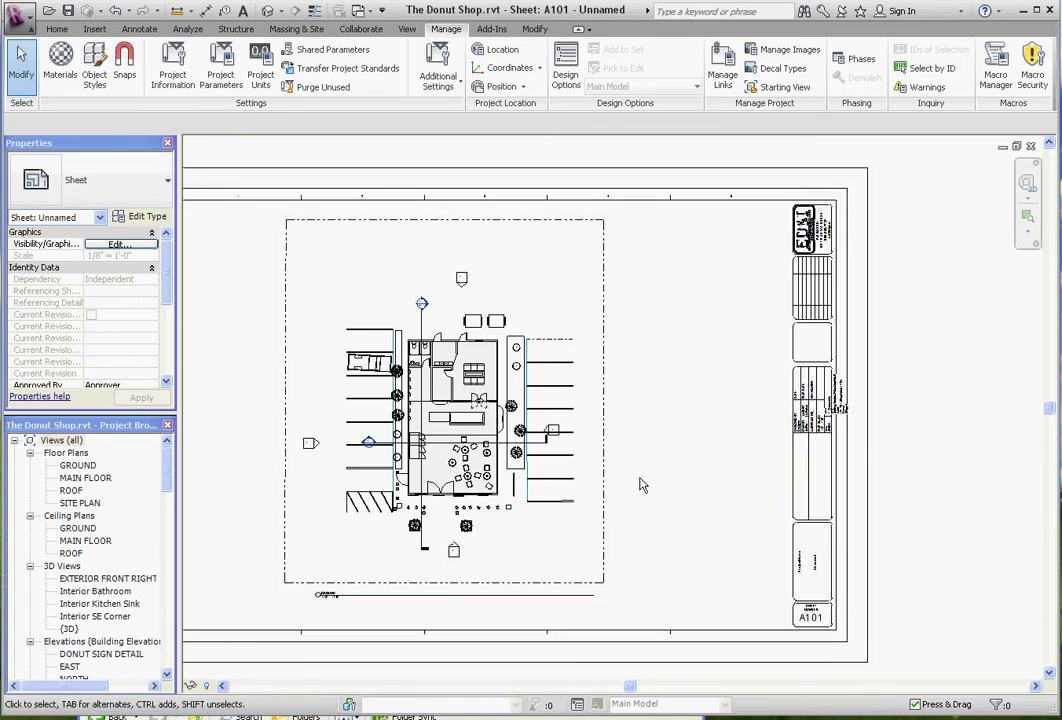
scroll(868, 427, up, 3)
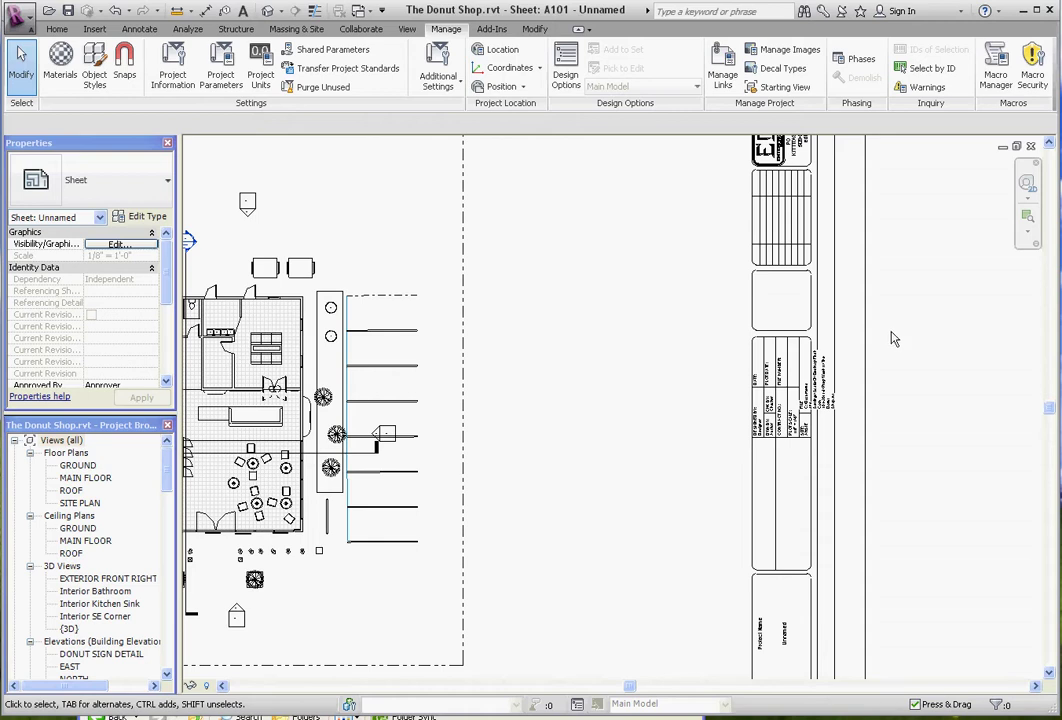
scroll(830, 399, up, 5)
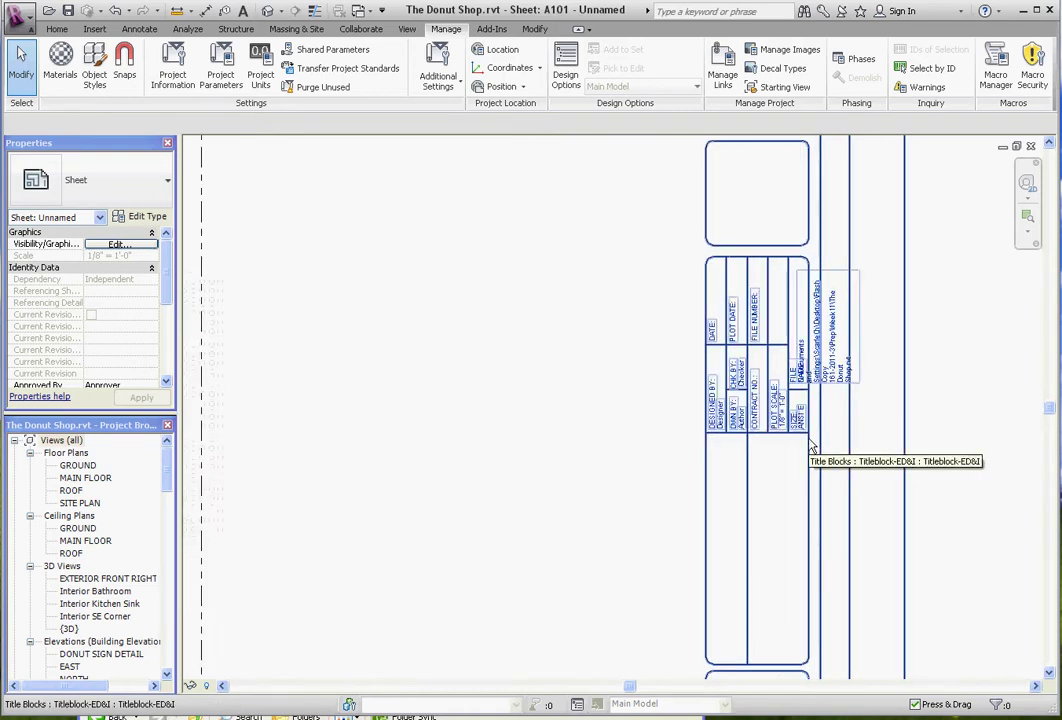
scroll(716, 360, up, 3)
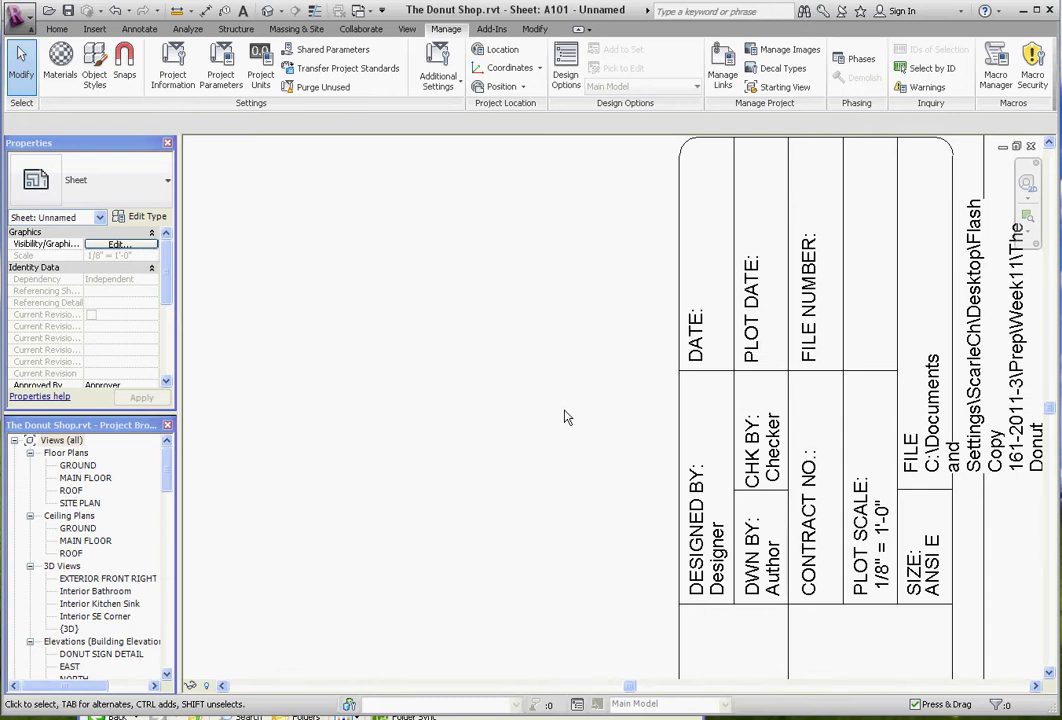
scroll(566, 420, down, 2)
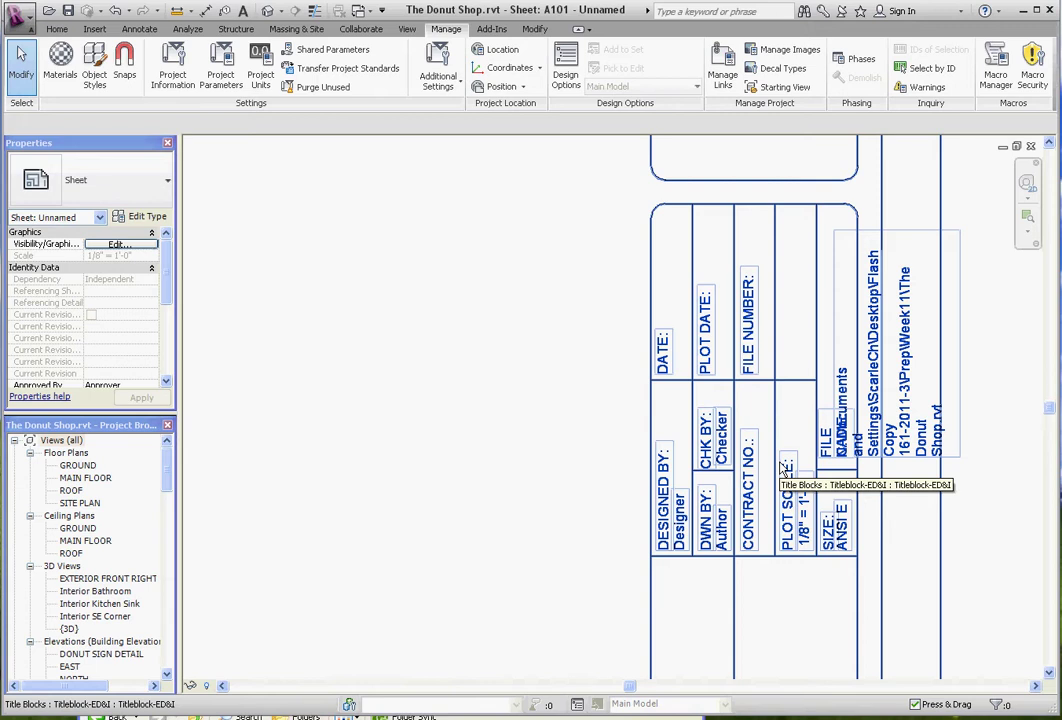
scroll(785, 468, down, 6)
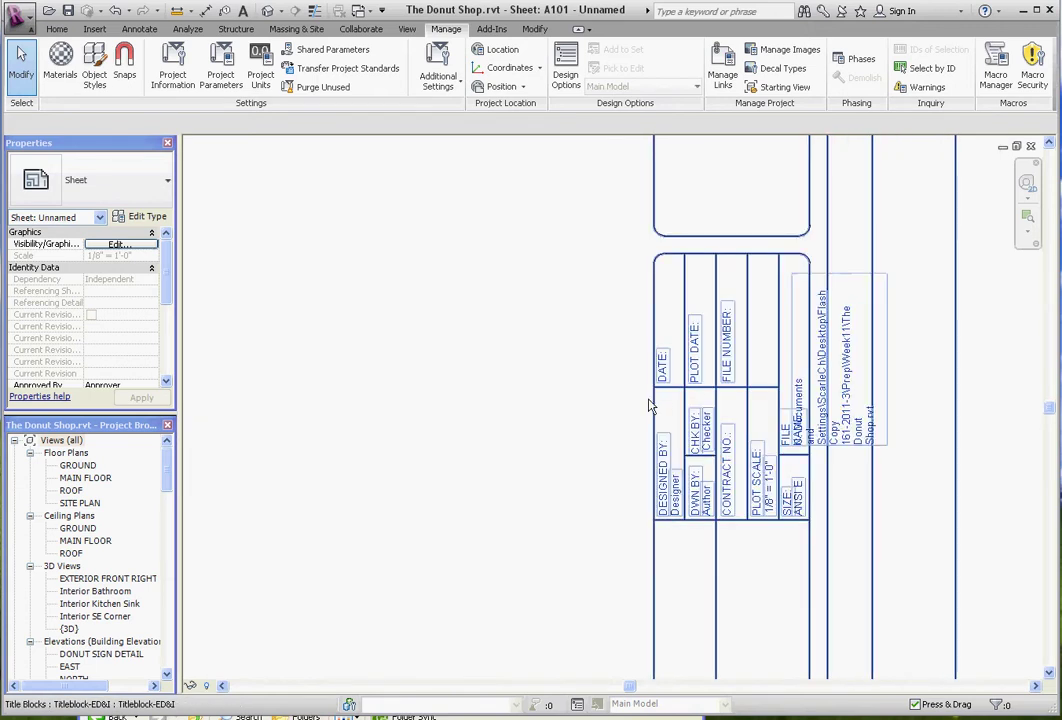
scroll(855, 392, down, 1)
scroll(825, 441, up, 3)
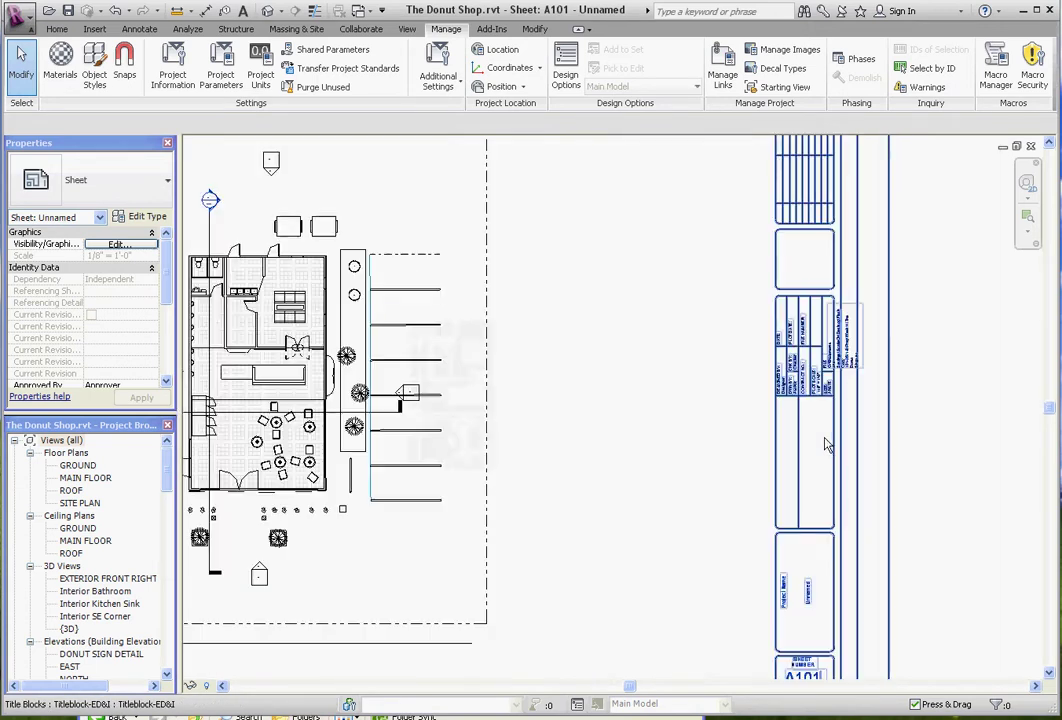
scroll(749, 434, down, 1)
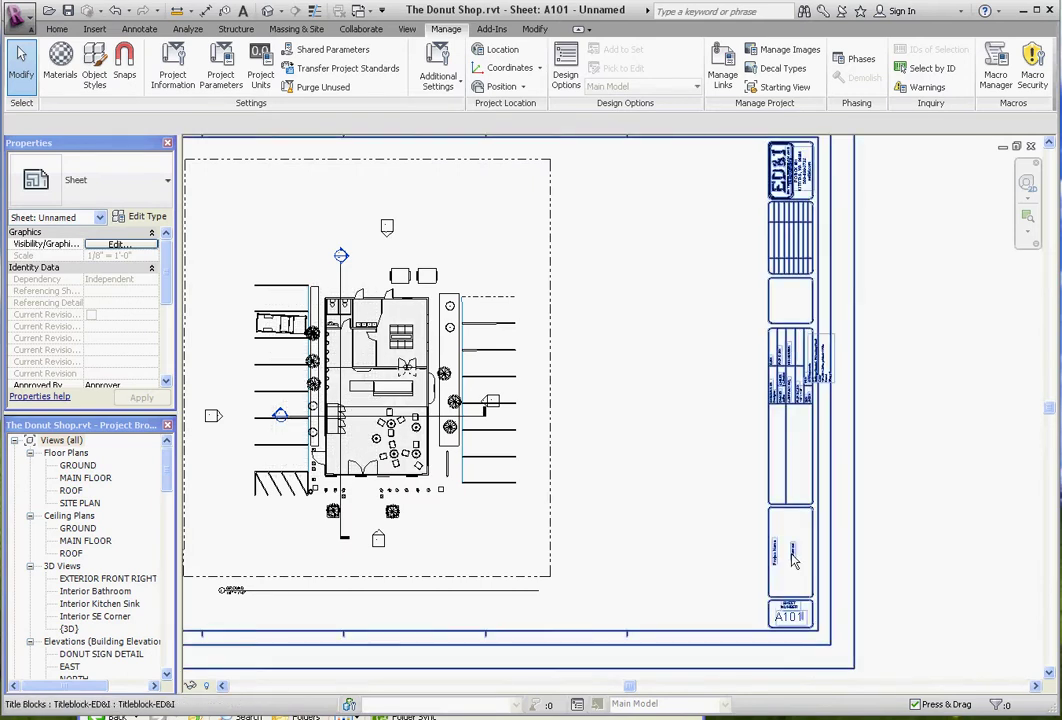
Select the ED&I title block and bring up its context menu for Edit Family.
click(800, 516)
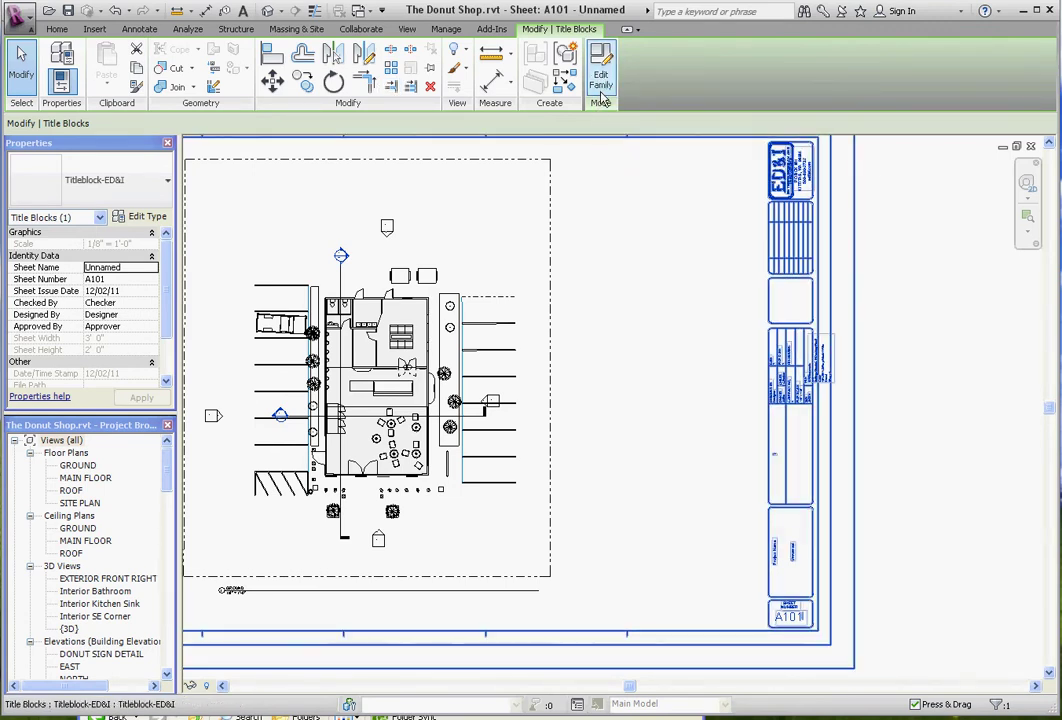
right_click(656, 283)
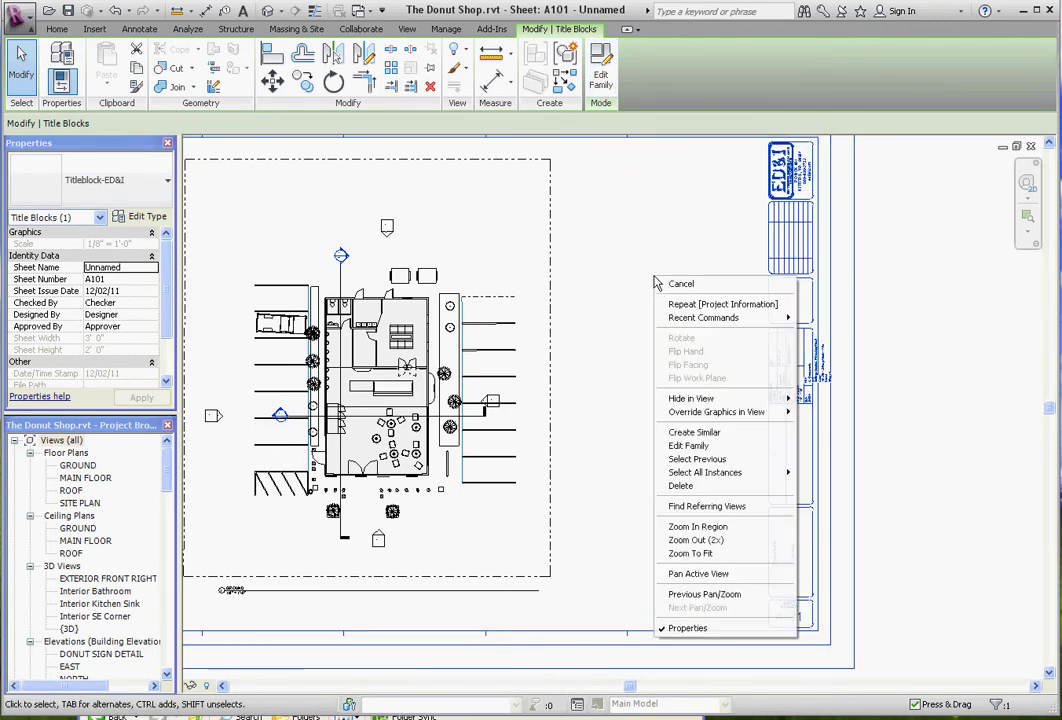
click(718, 452)
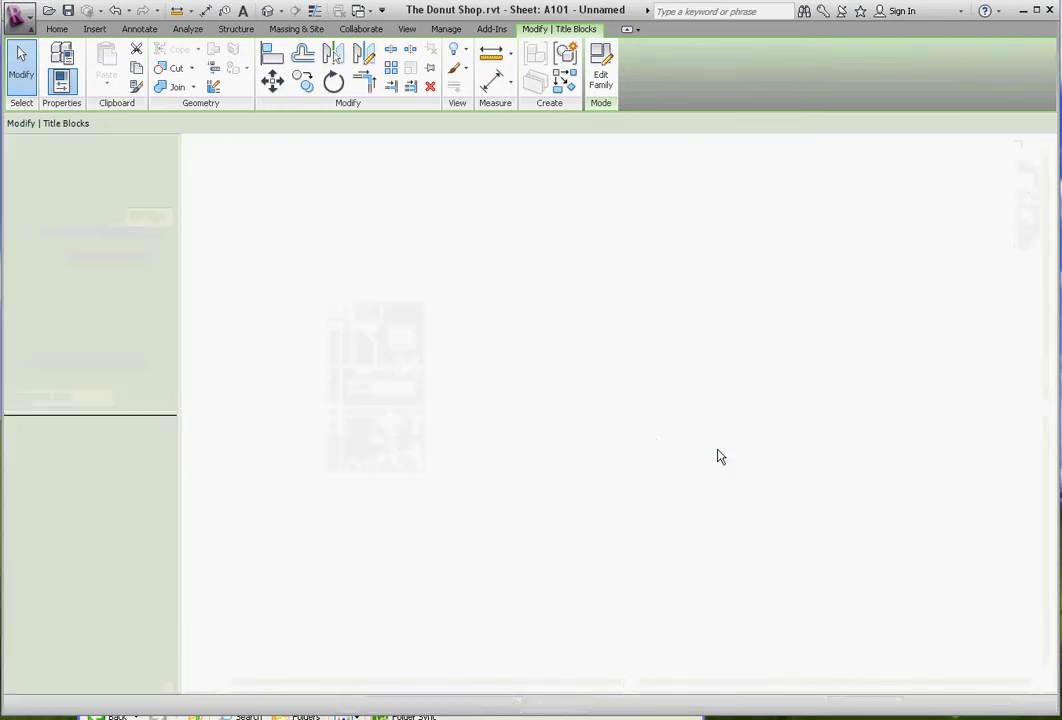
scroll(352, 408, down, 2)
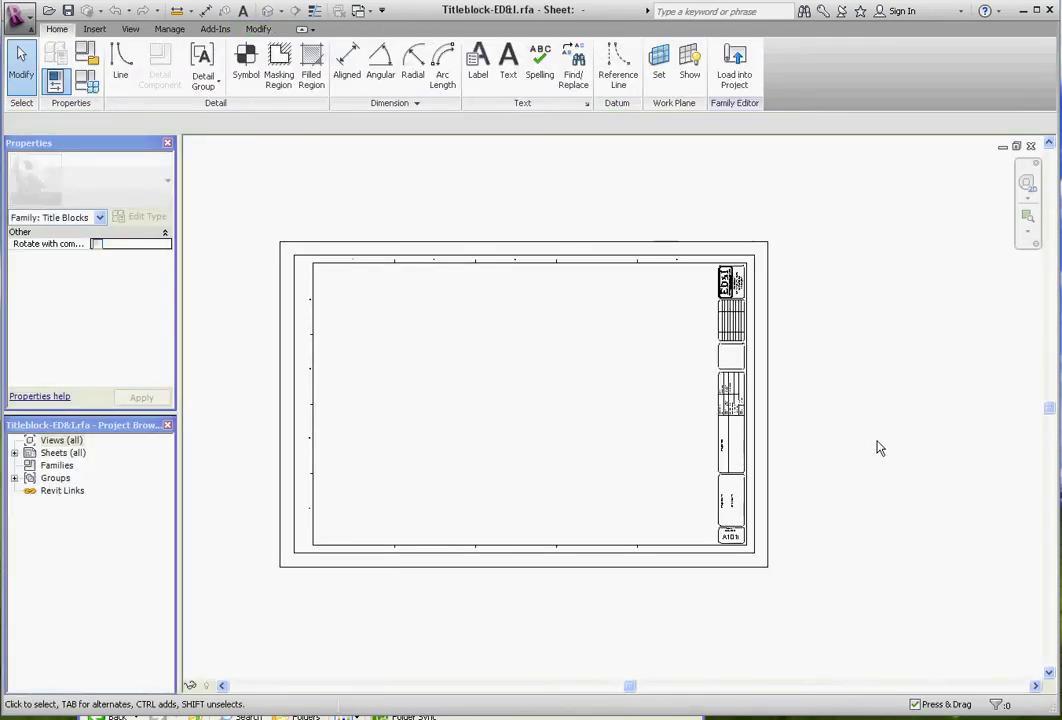
scroll(749, 455, up, 3)
scroll(750, 500, down, 1)
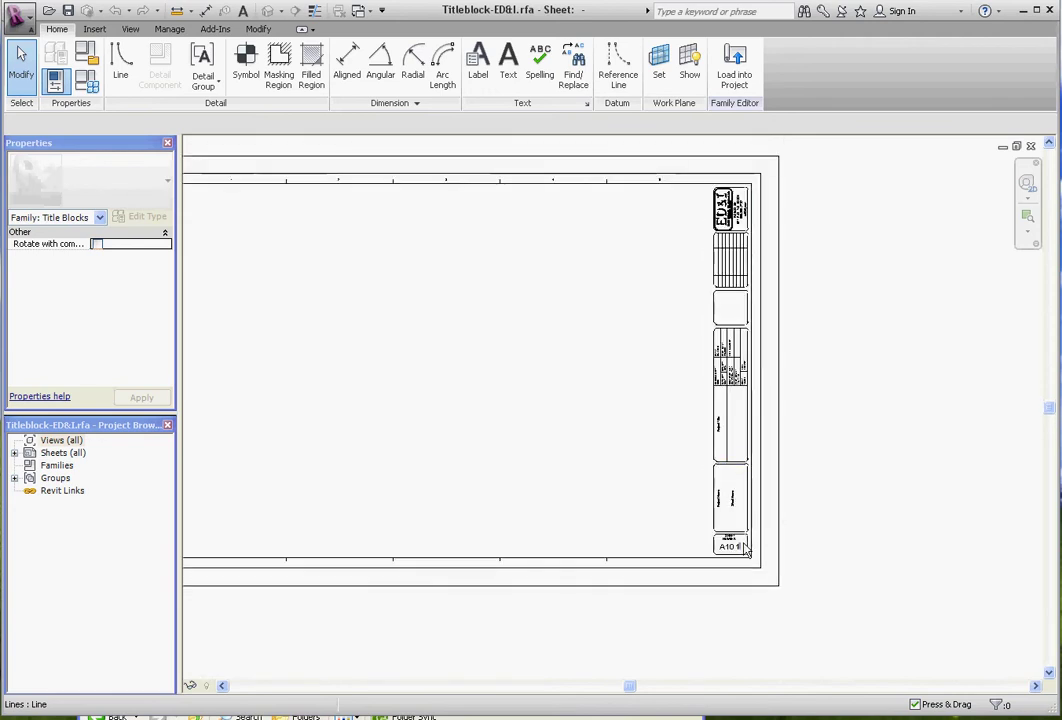
scroll(740, 552, up, 5)
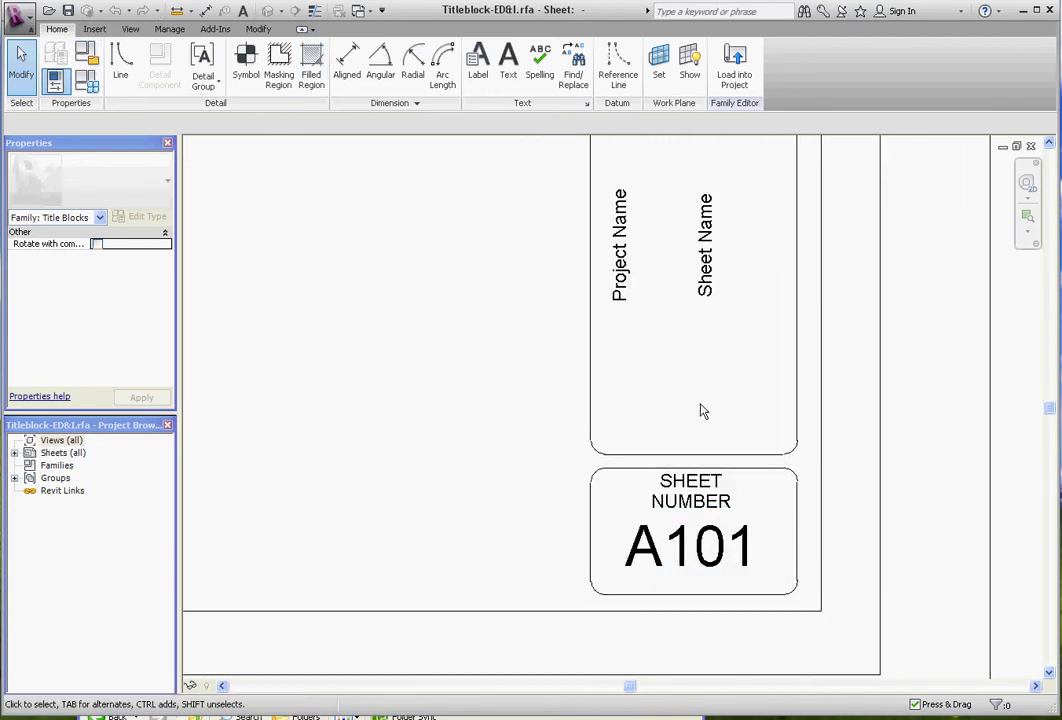
Measure across the SHEET NUMBER box, then cancel a stray second measurement.
click(178, 12)
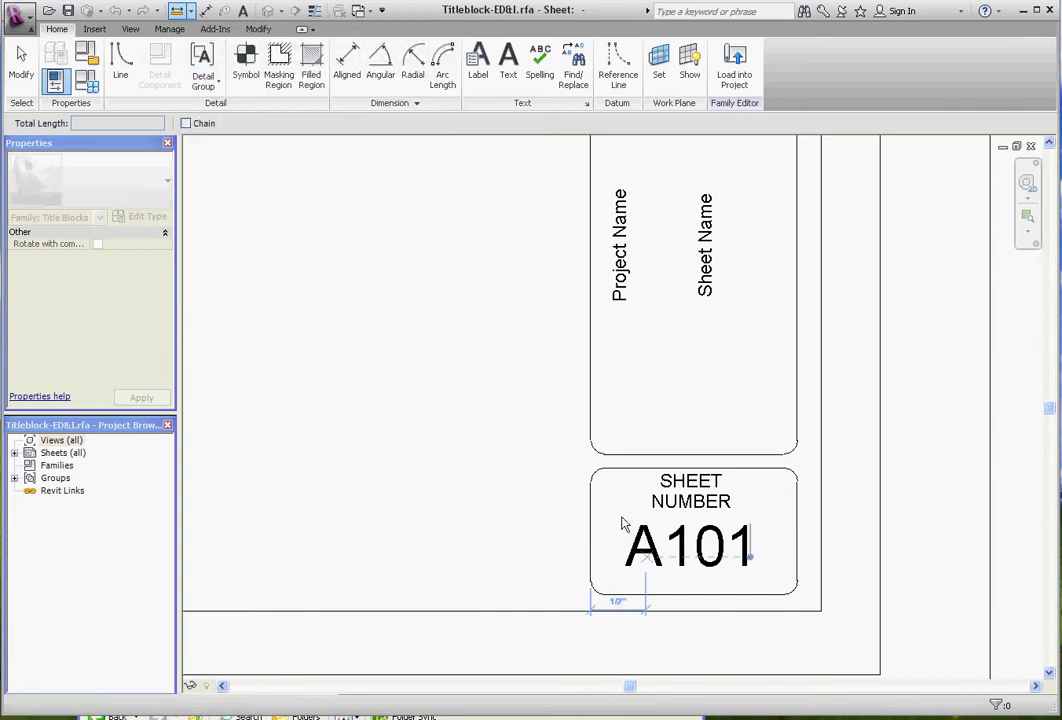
click(594, 535)
click(799, 536)
click(757, 638)
key(Escape)
key(Escape)
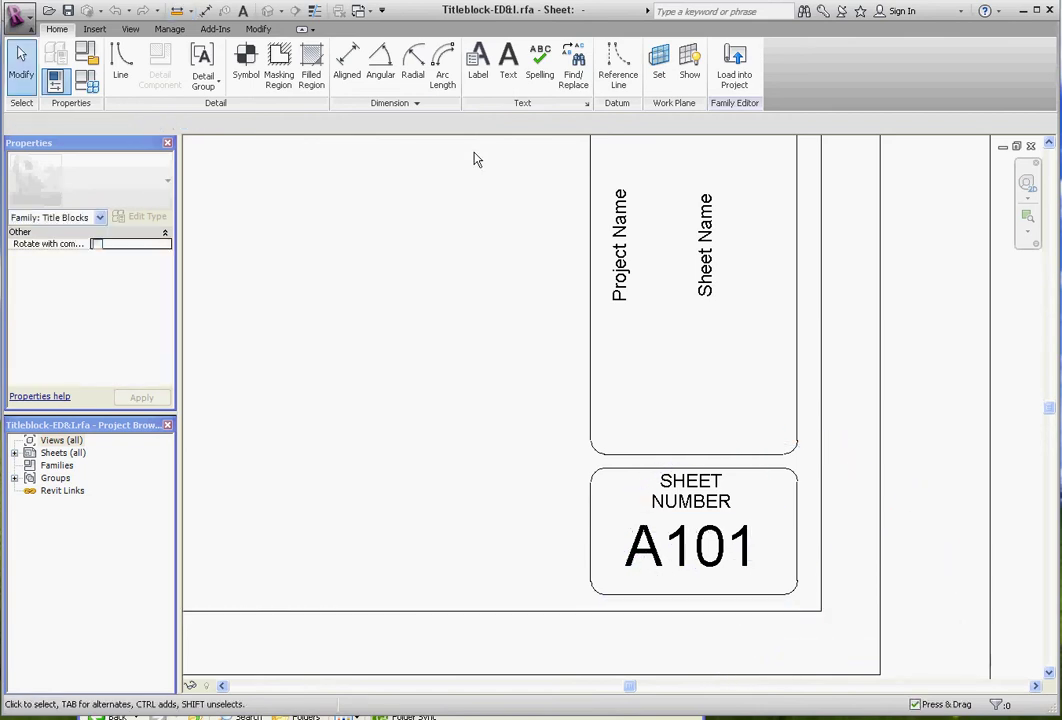
Re-measure the SHEET NUMBER box from left to right edge, reading 1 7/8".
click(178, 11)
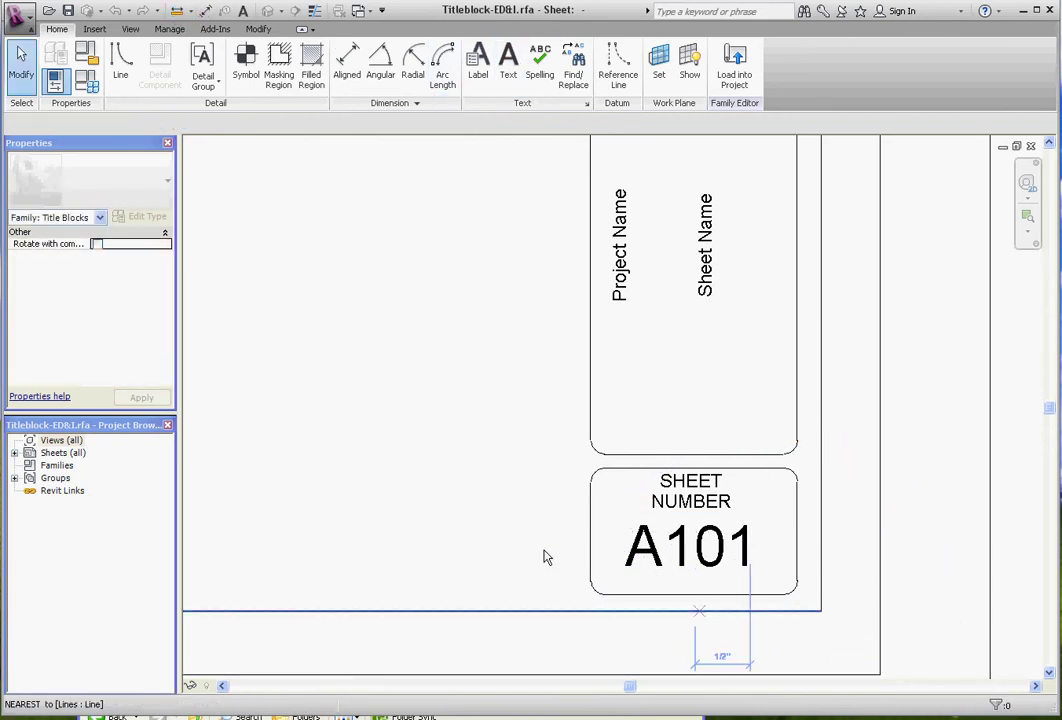
click(590, 531)
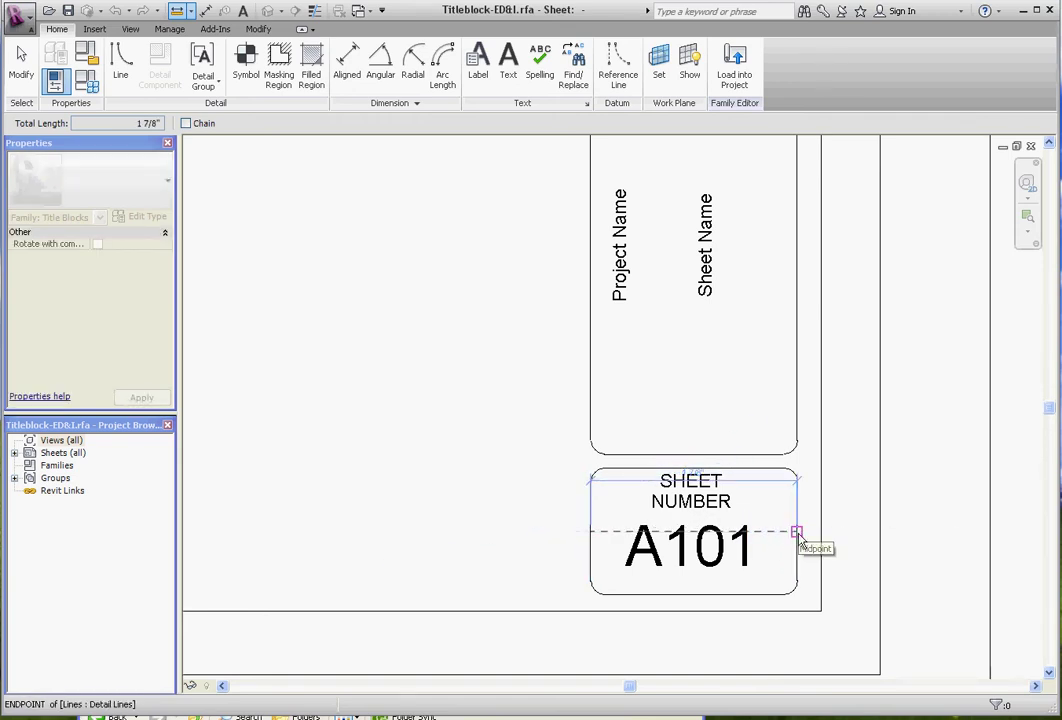
click(799, 532)
scroll(686, 472, up, 5)
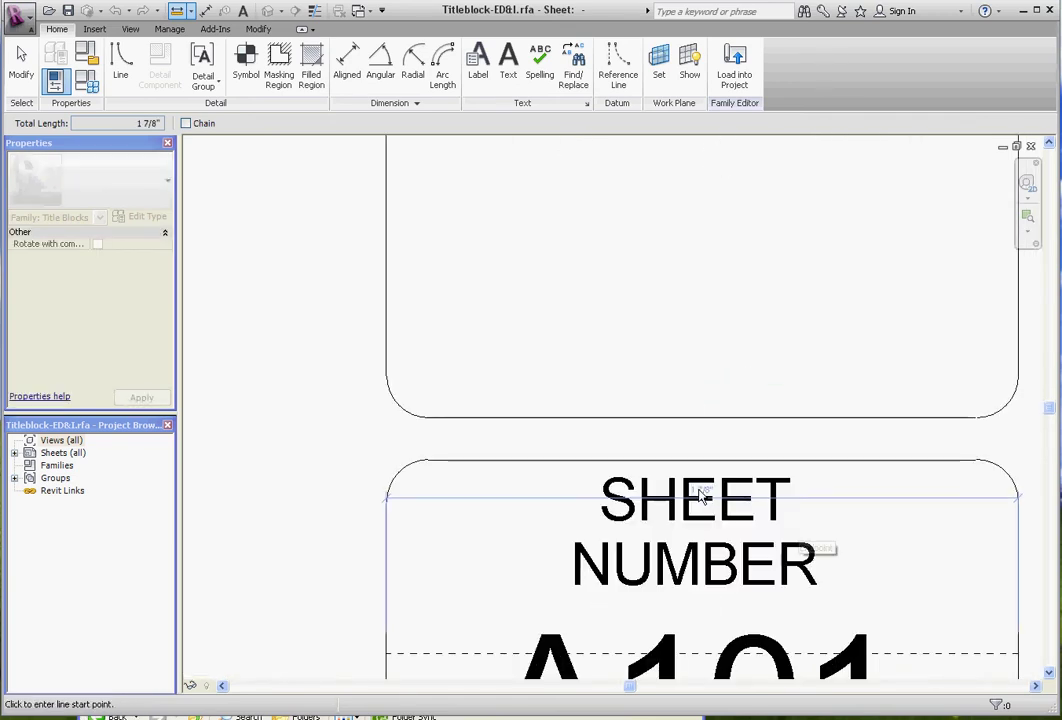
scroll(730, 481, up, 3)
scroll(671, 422, down, 6)
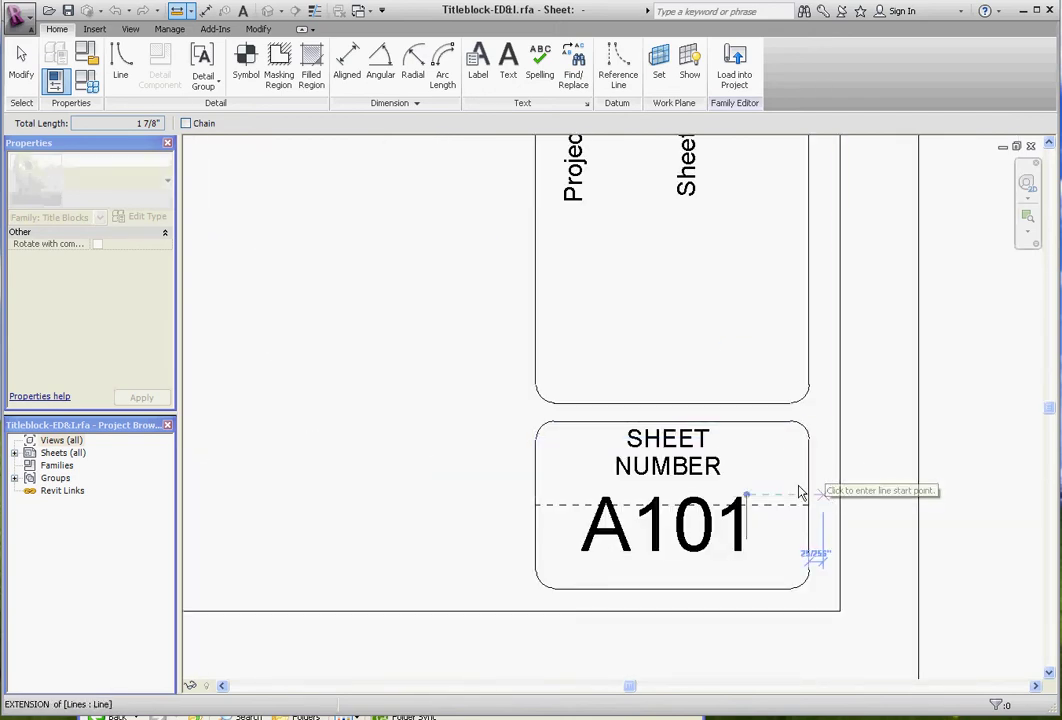
key(Escape)
scroll(660, 548, down, 2)
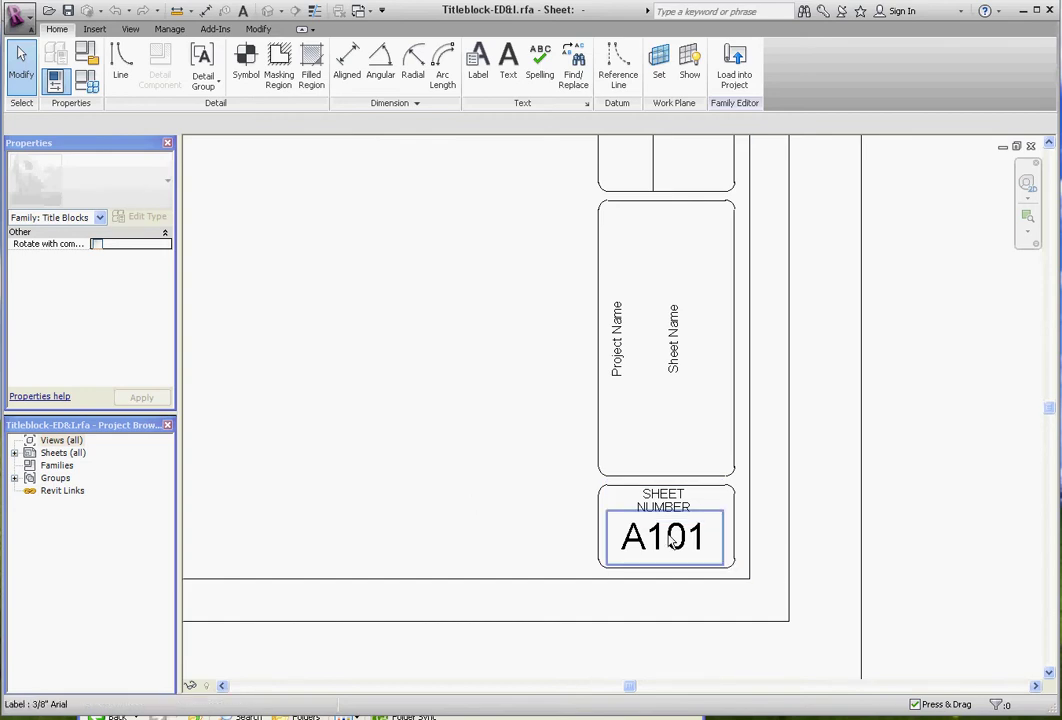
Switch the Project Name and Sheet Name labels to the 1/4" Arial label type.
click(672, 541)
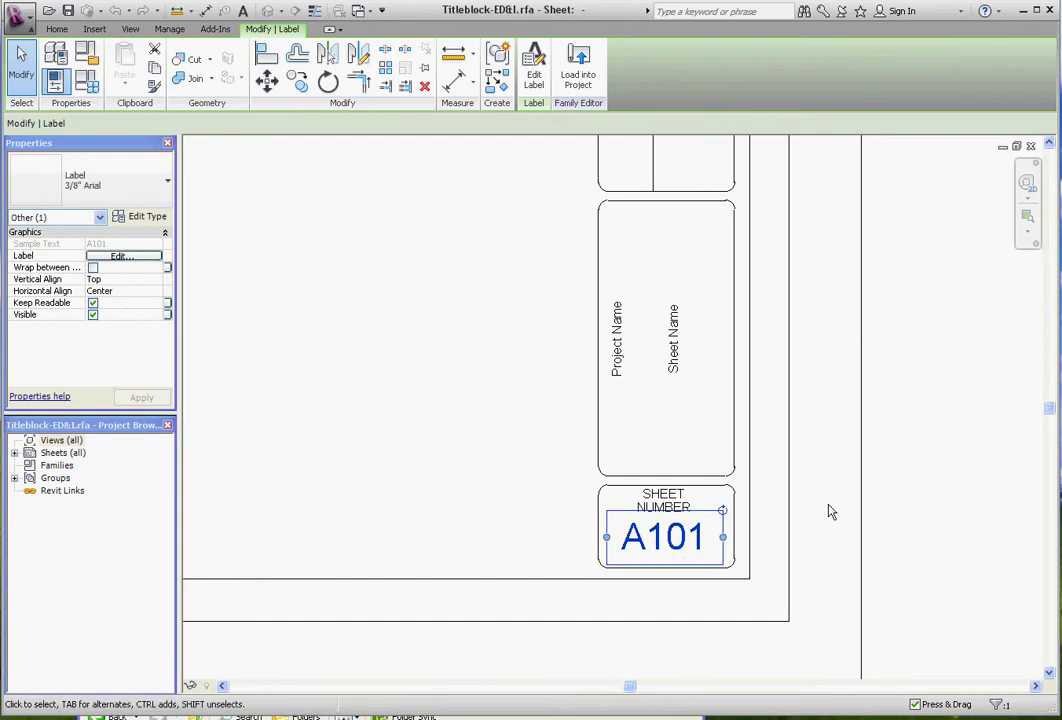
scroll(660, 600, down, 1)
click(660, 608)
scroll(660, 600, down, 1)
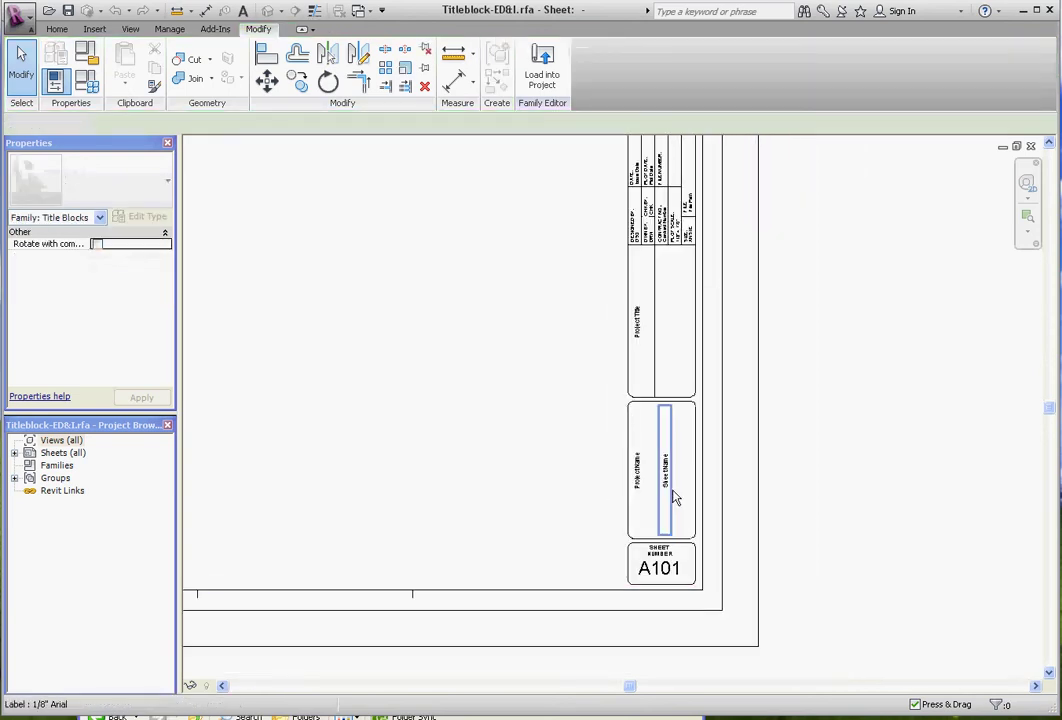
scroll(624, 440, up, 3)
click(616, 480)
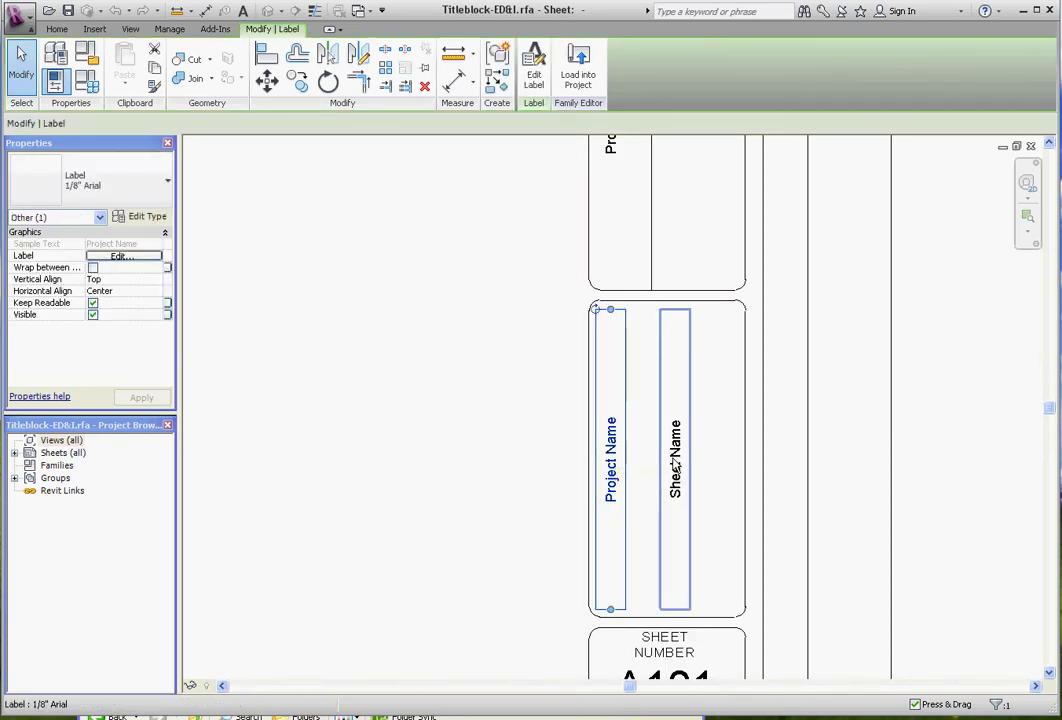
ctrl+click(672, 472)
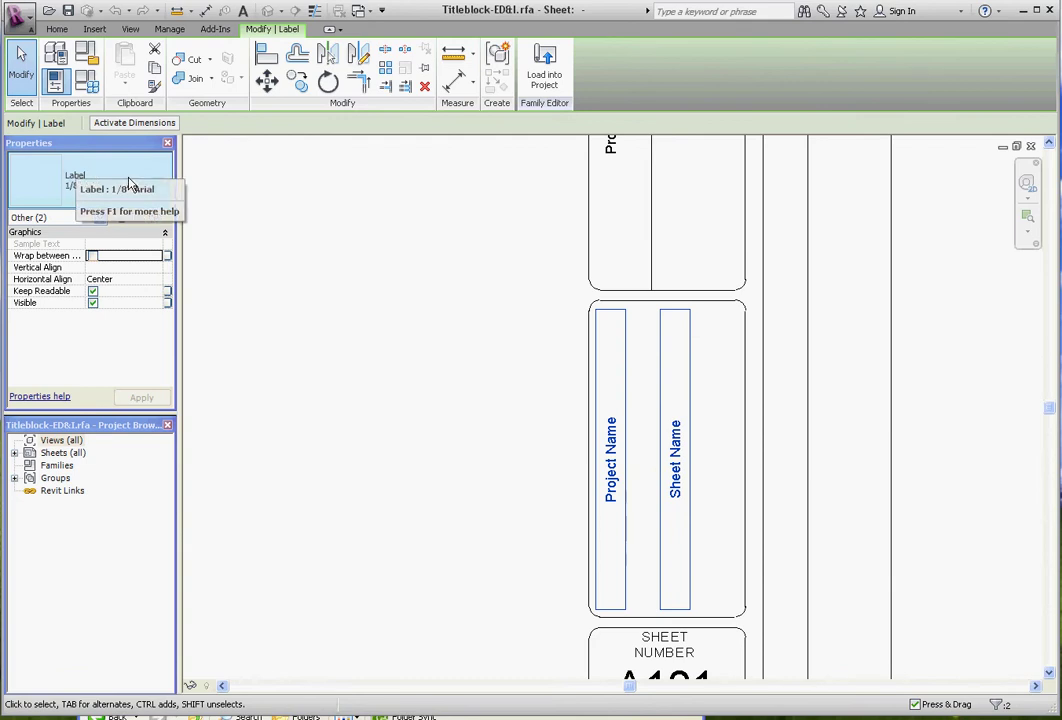
click(169, 183)
click(80, 233)
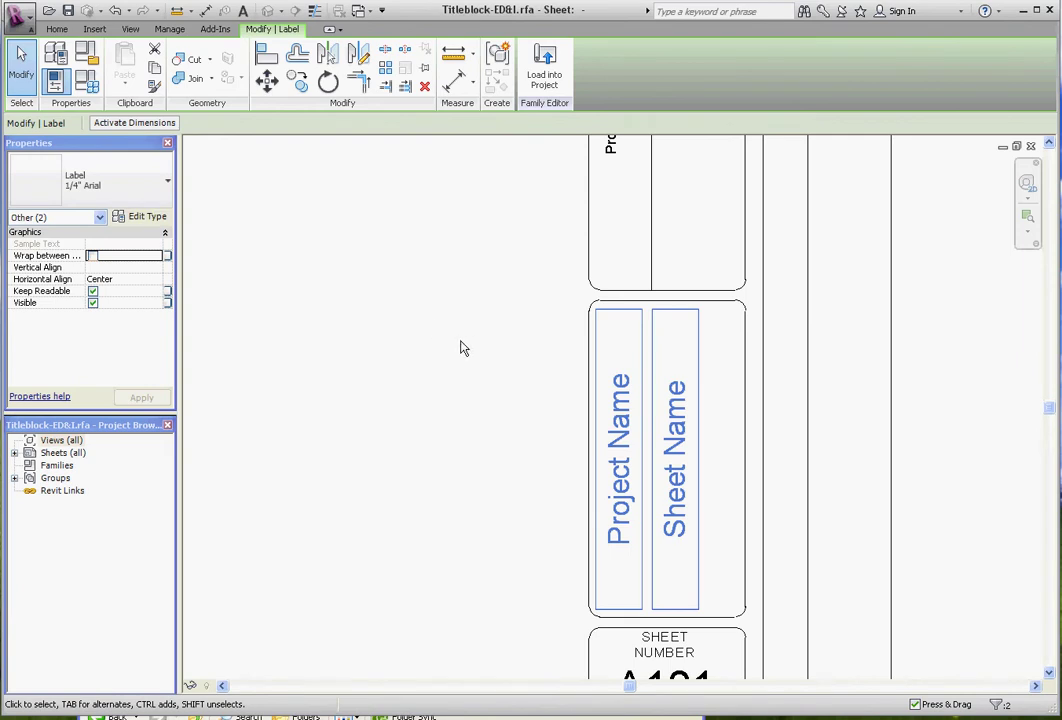
Stretch the File Path label's end upward so it spans its full column height.
click(548, 486)
scroll(548, 486, down, 5)
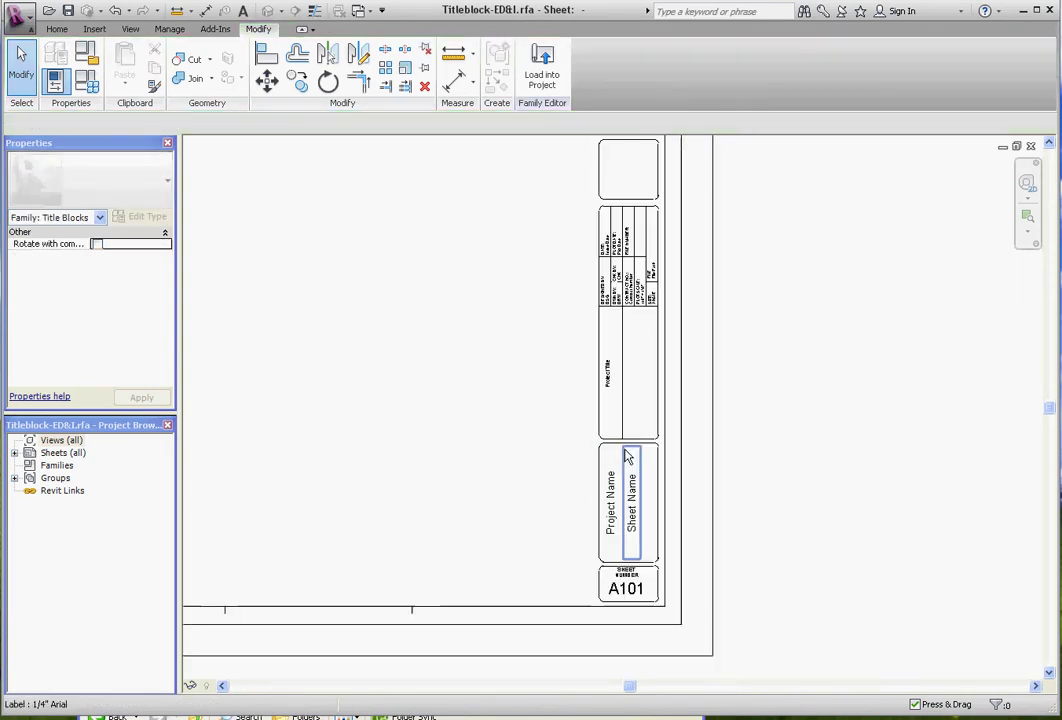
scroll(630, 180, up, 2)
scroll(630, 180, up, 2)
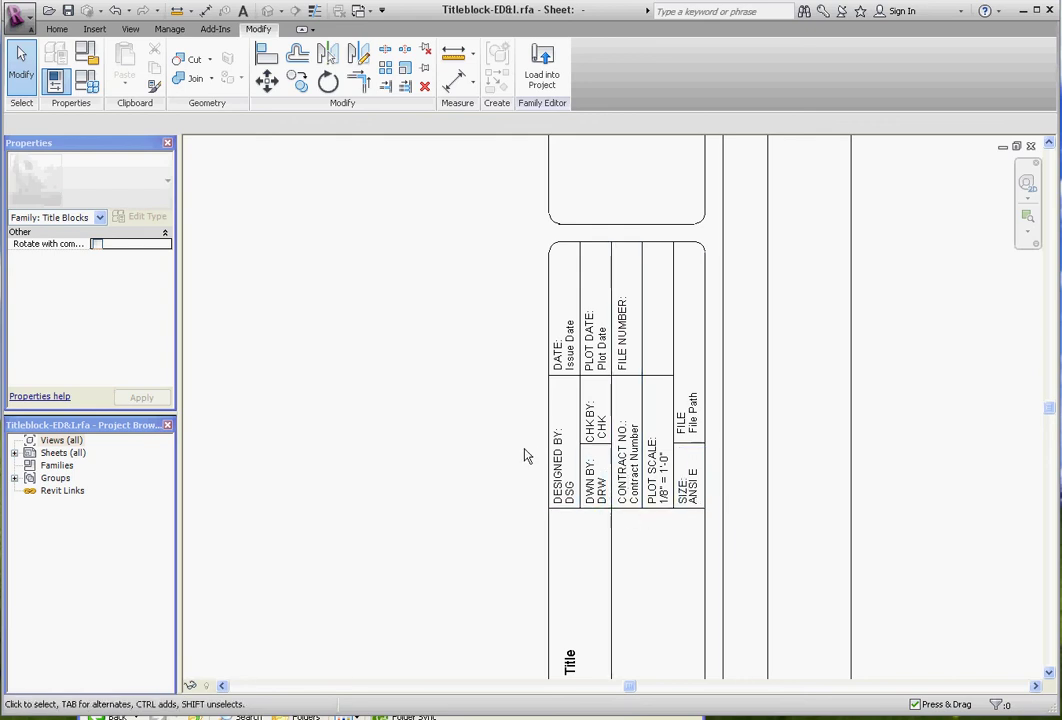
click(693, 425)
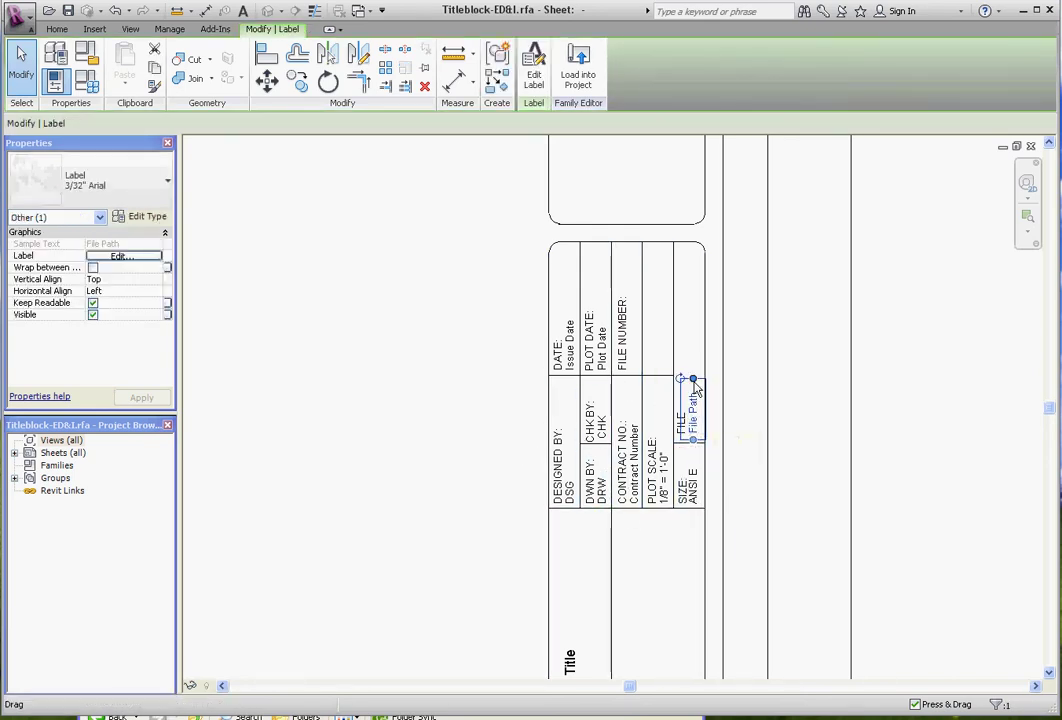
drag(695, 388, 694, 256)
click(490, 387)
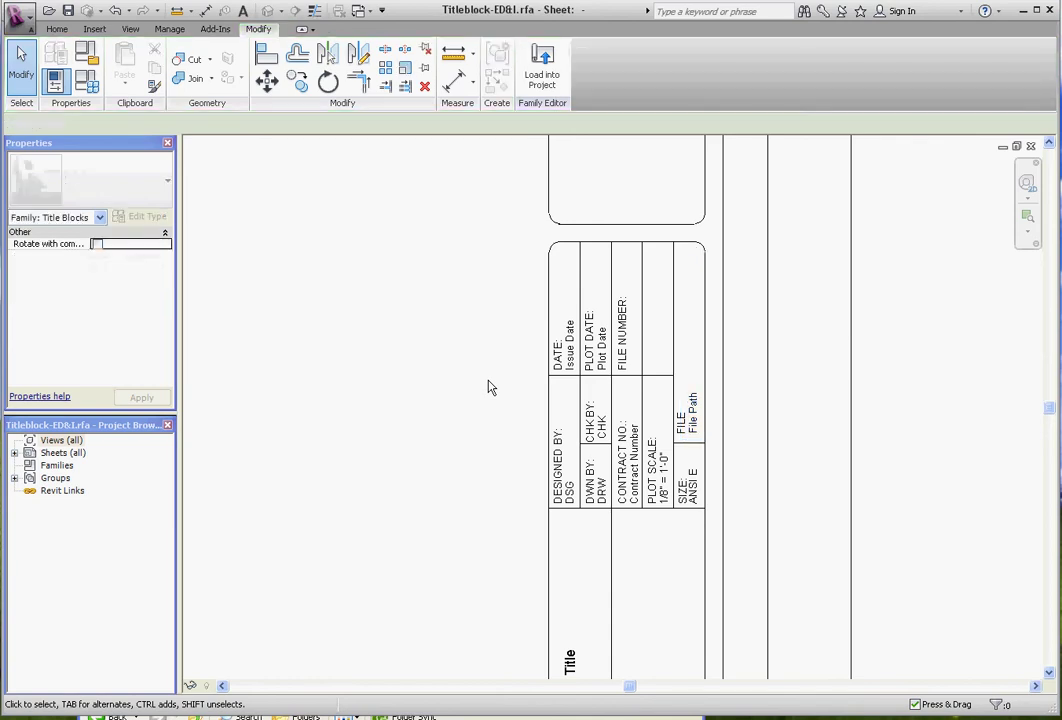
click(700, 418)
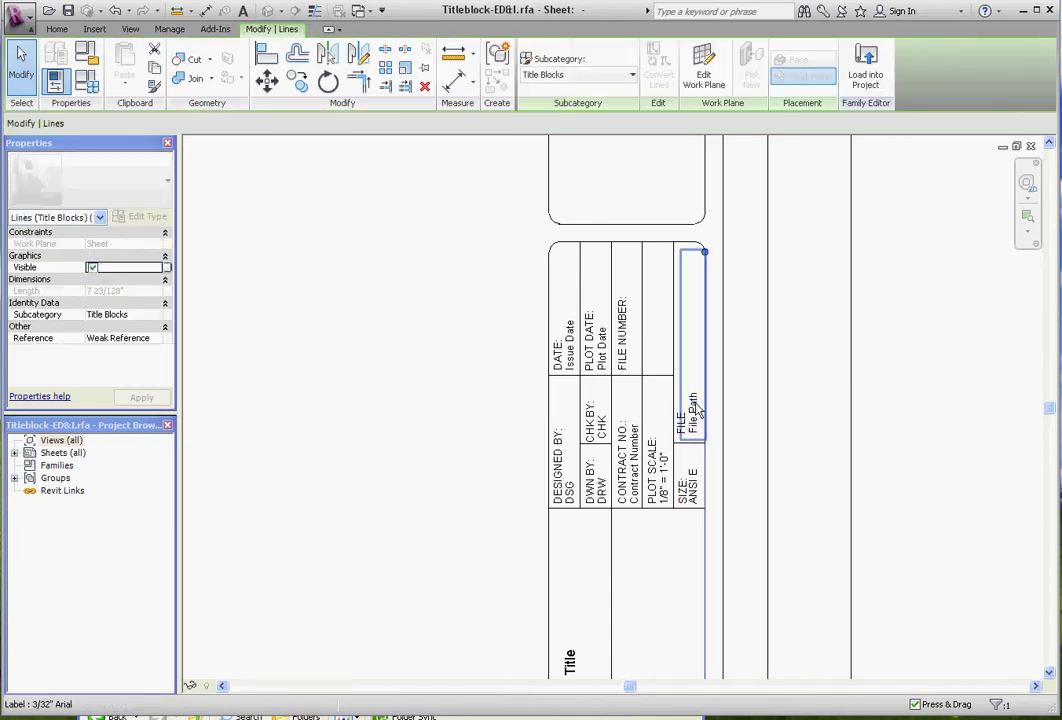
click(692, 418)
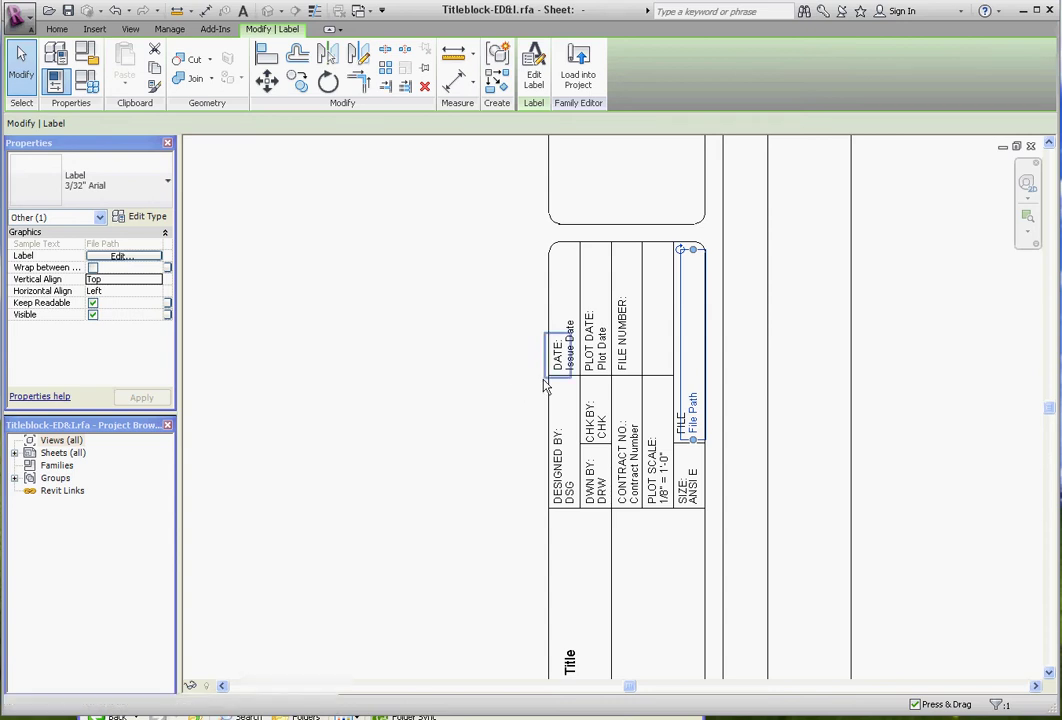
click(481, 410)
Move the two lines under the ED&I logo panel to 1/8" above the gridded box.
scroll(614, 466, down, 1)
scroll(614, 466, down, 2)
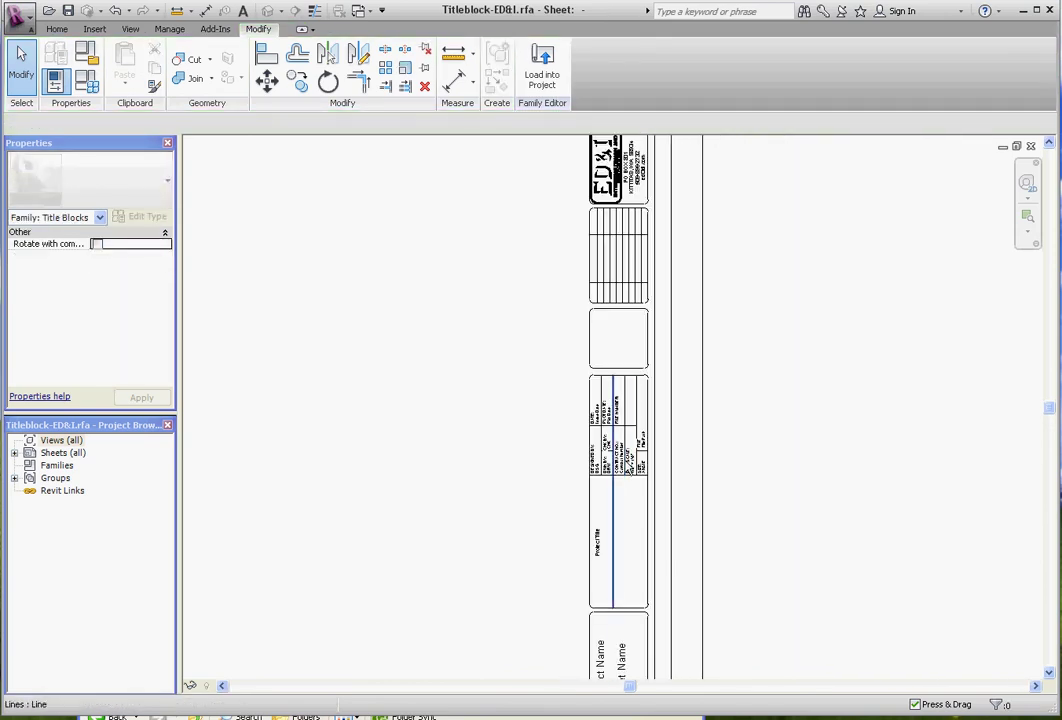
scroll(644, 330, up, 3)
scroll(644, 328, up, 1)
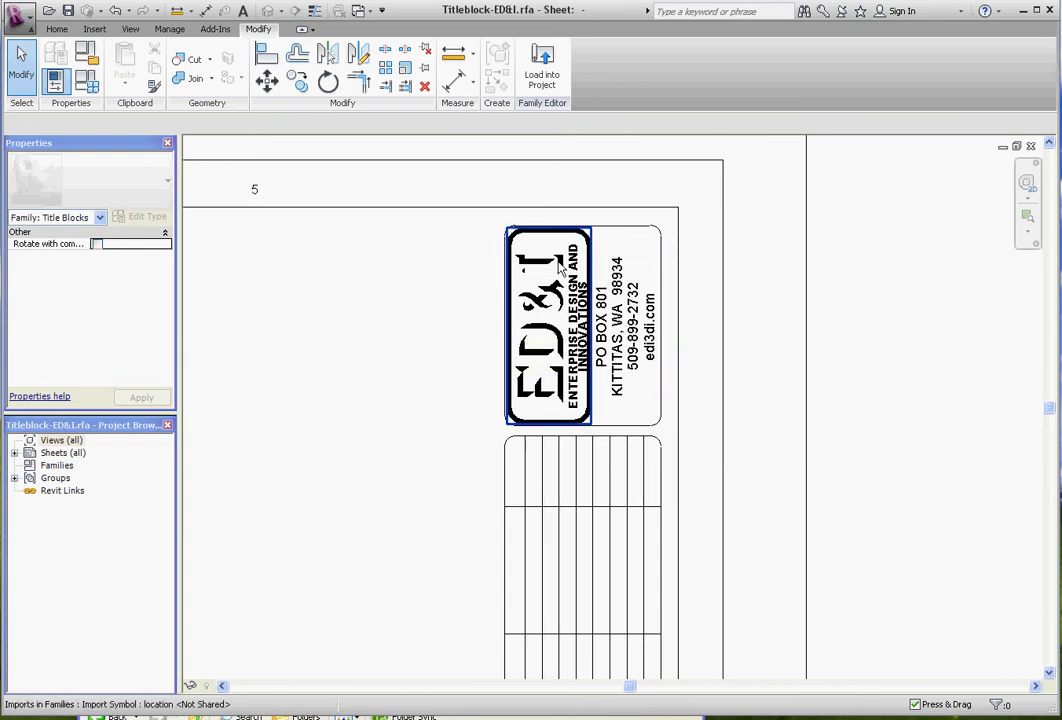
click(610, 434)
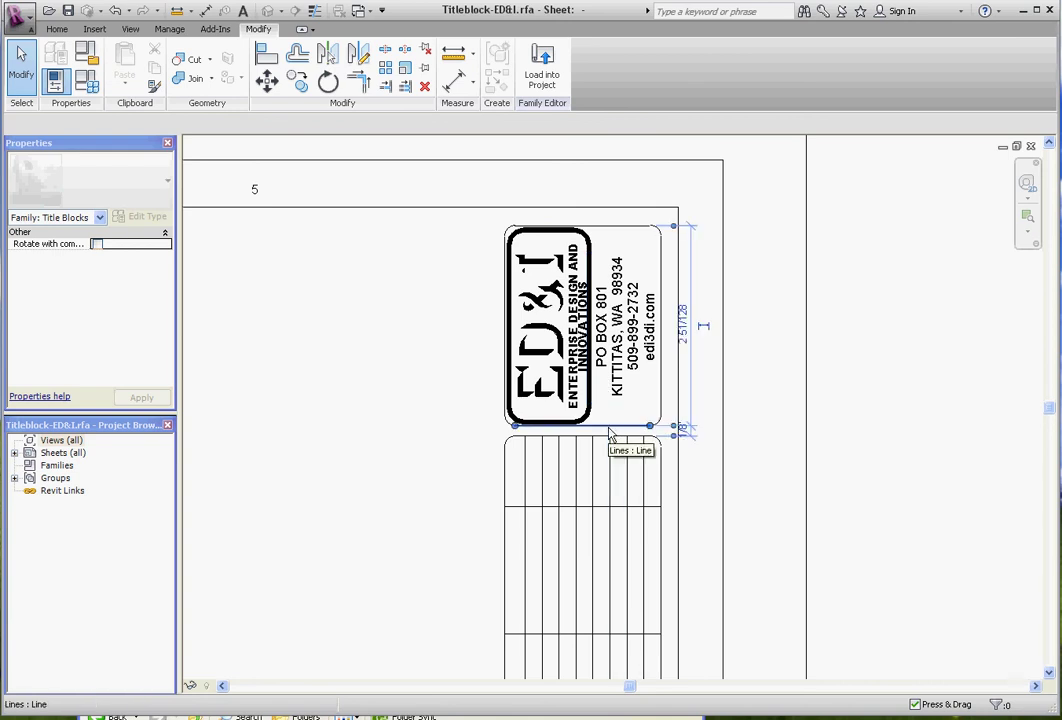
click(607, 434)
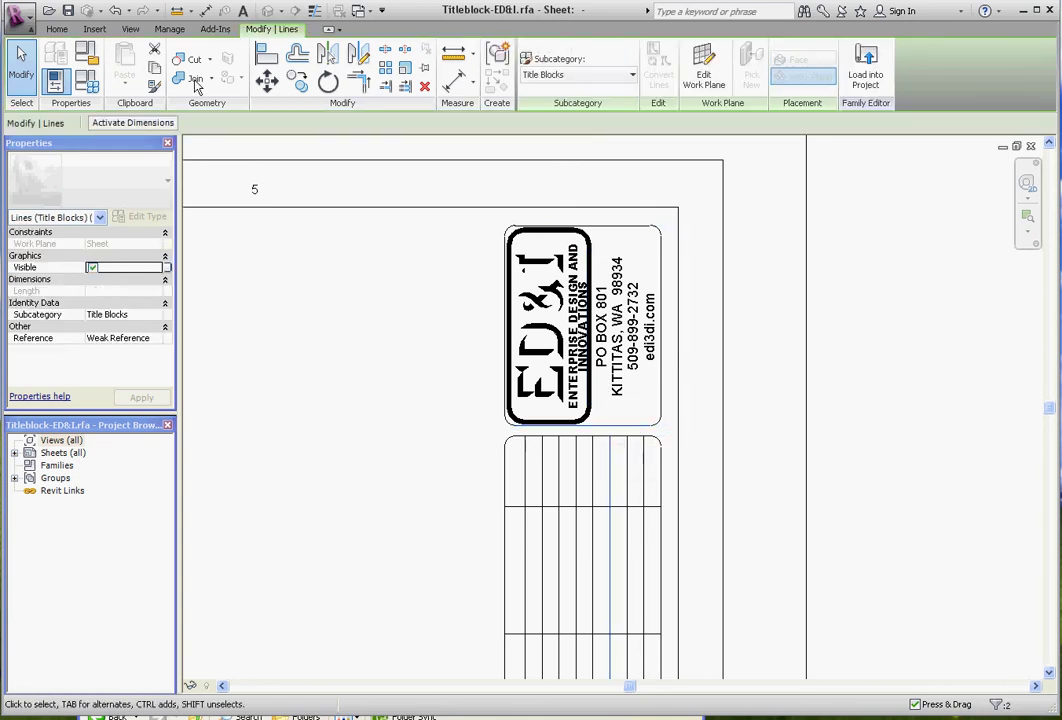
click(266, 80)
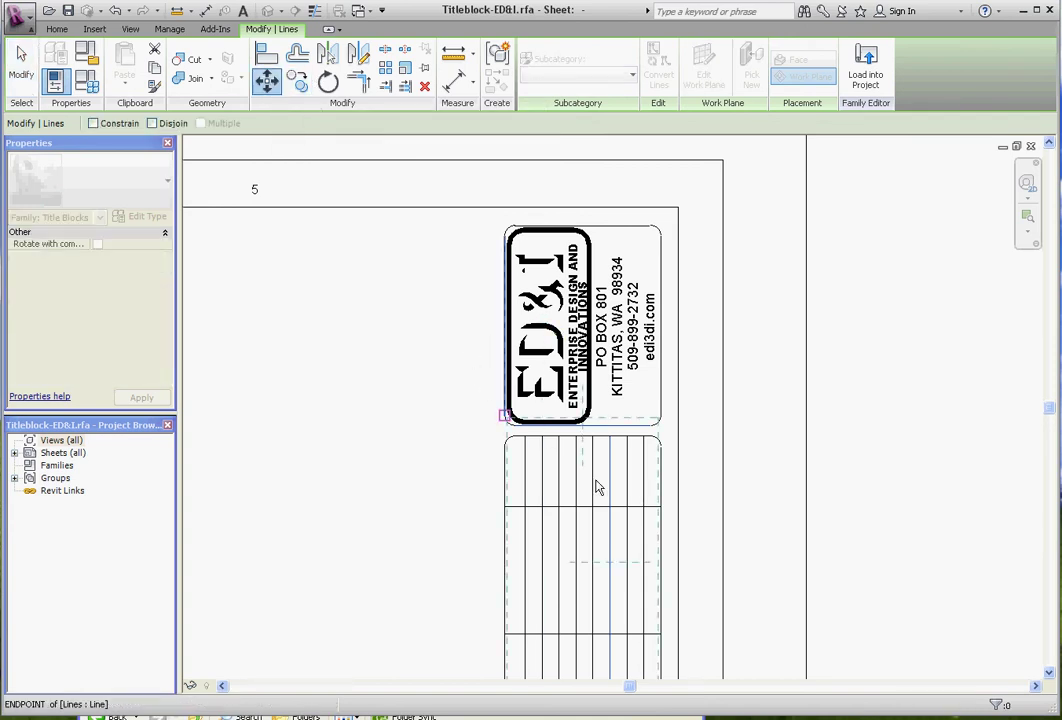
click(576, 450)
click(611, 430)
key(Escape)
scroll(610, 431, up, 4)
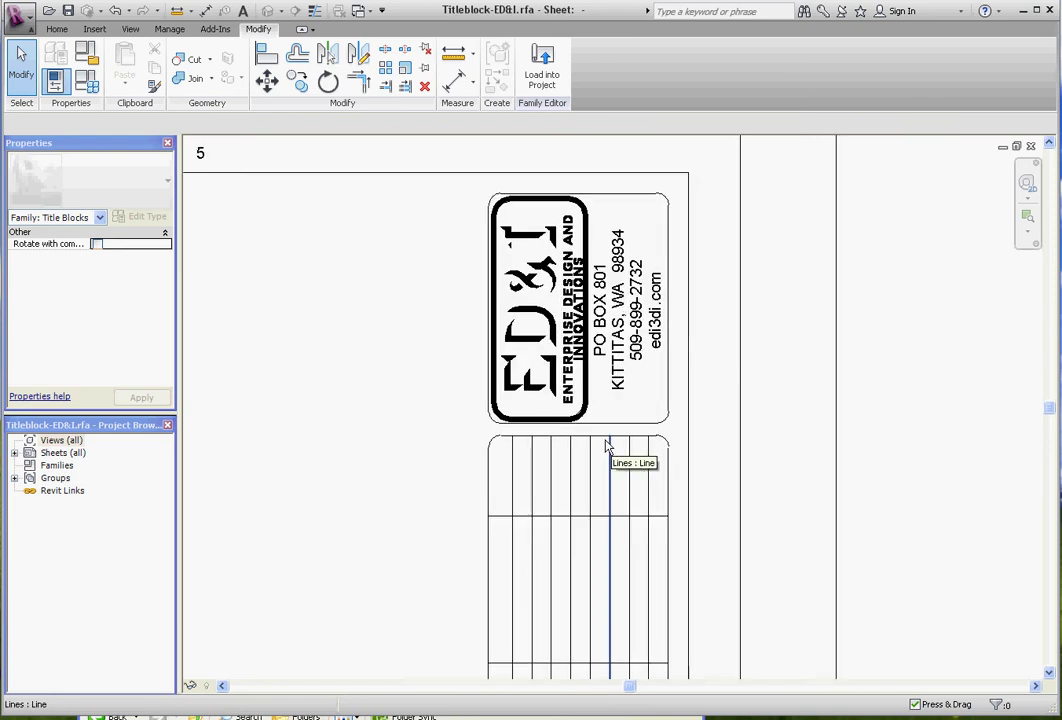
click(603, 407)
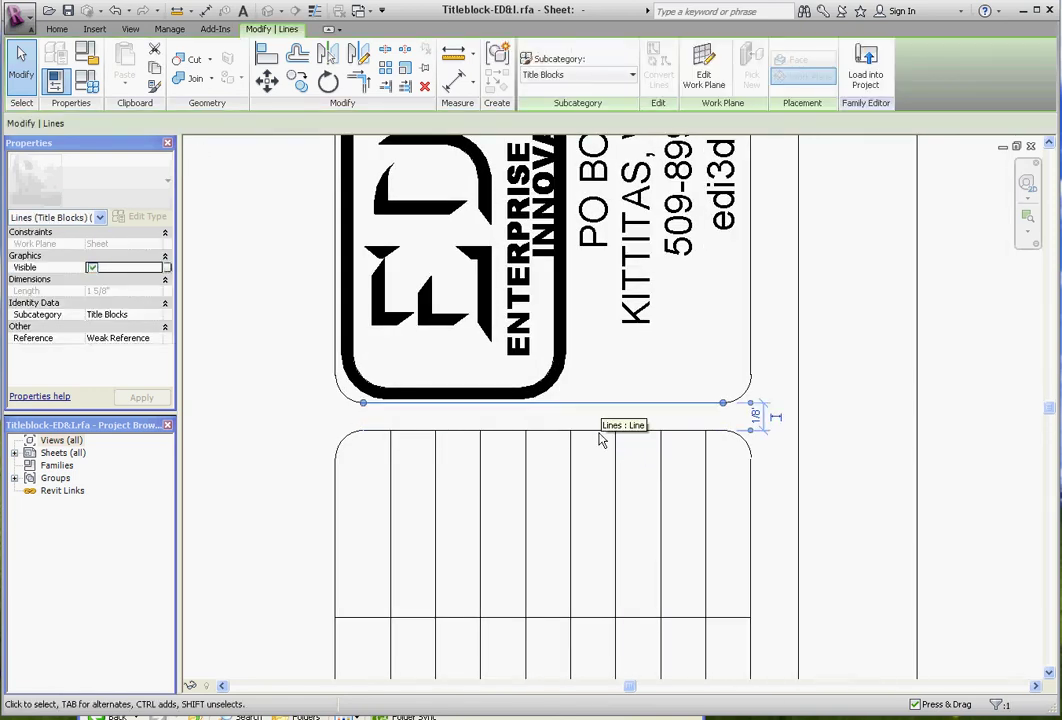
ctrl+click(609, 436)
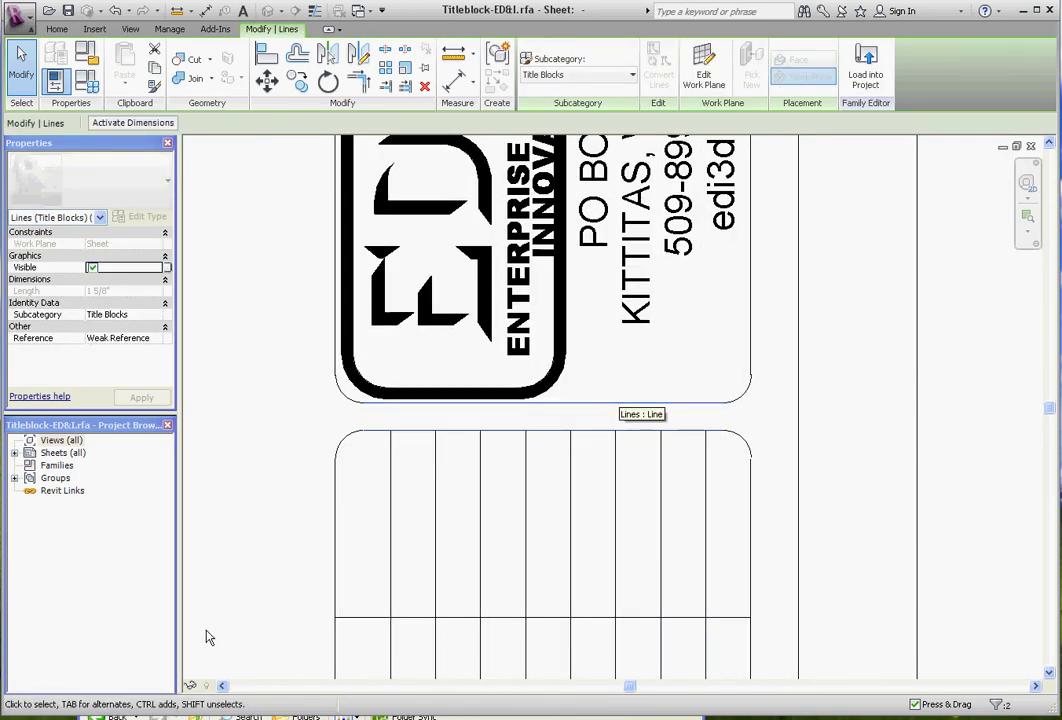
click(265, 88)
scroll(690, 338, down, 2)
scroll(712, 341, down, 1)
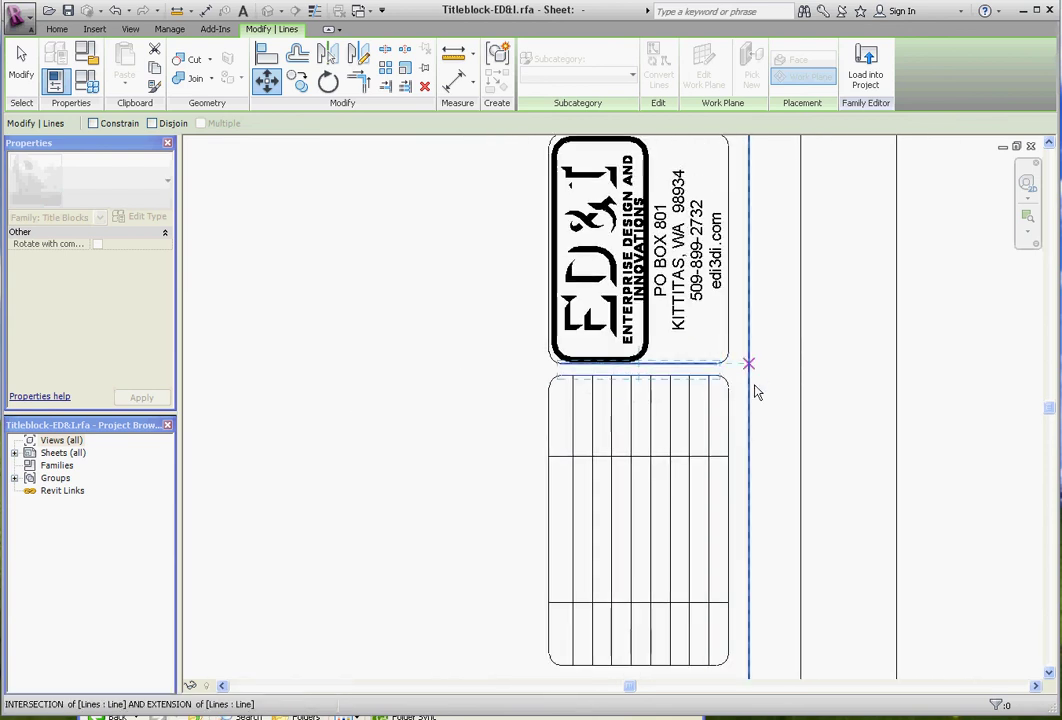
click(406, 299)
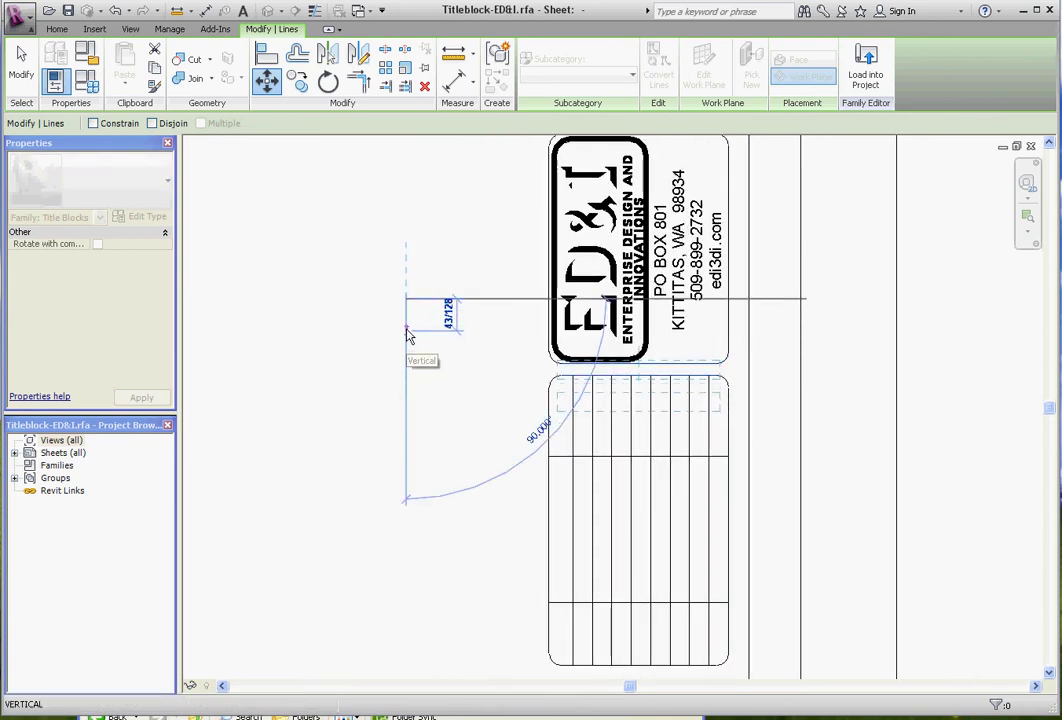
click(407, 338)
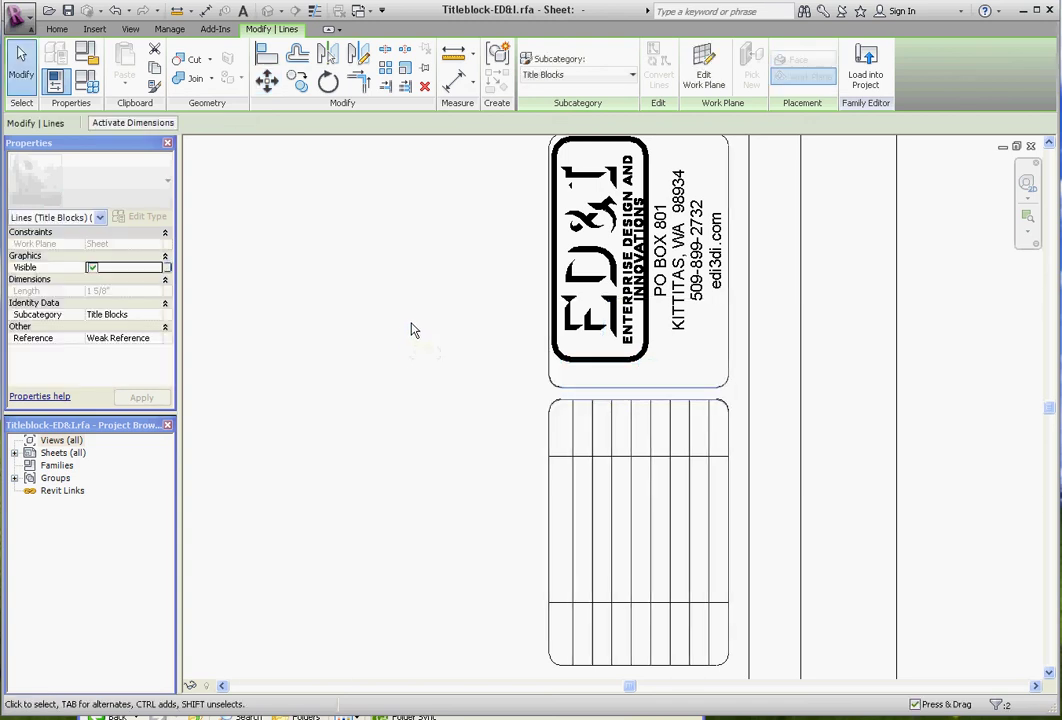
click(444, 362)
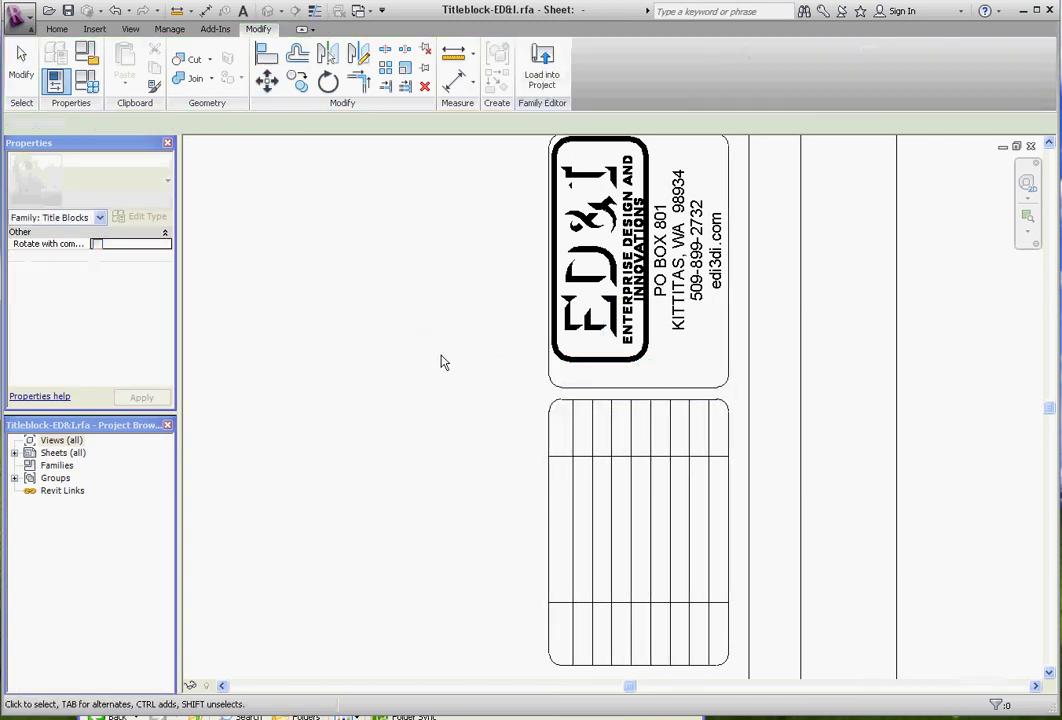
scroll(493, 491, down, 4)
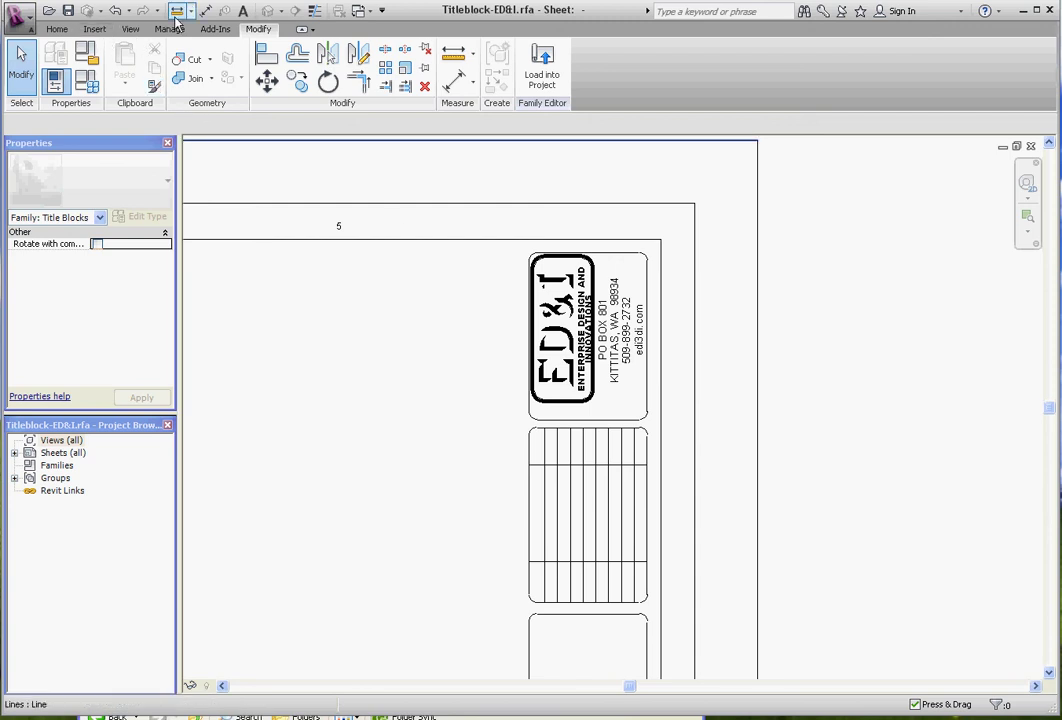
Undo the logo line move and load Titleblock-ED&I into The Donut Shop project.
click(115, 12)
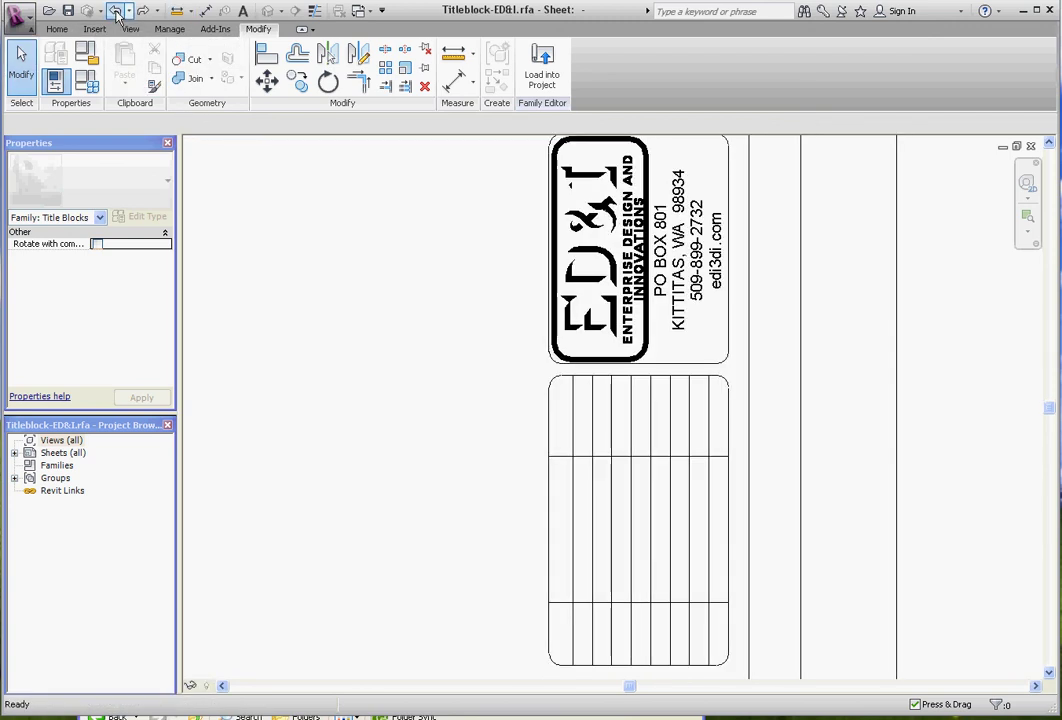
scroll(600, 400, down, 5)
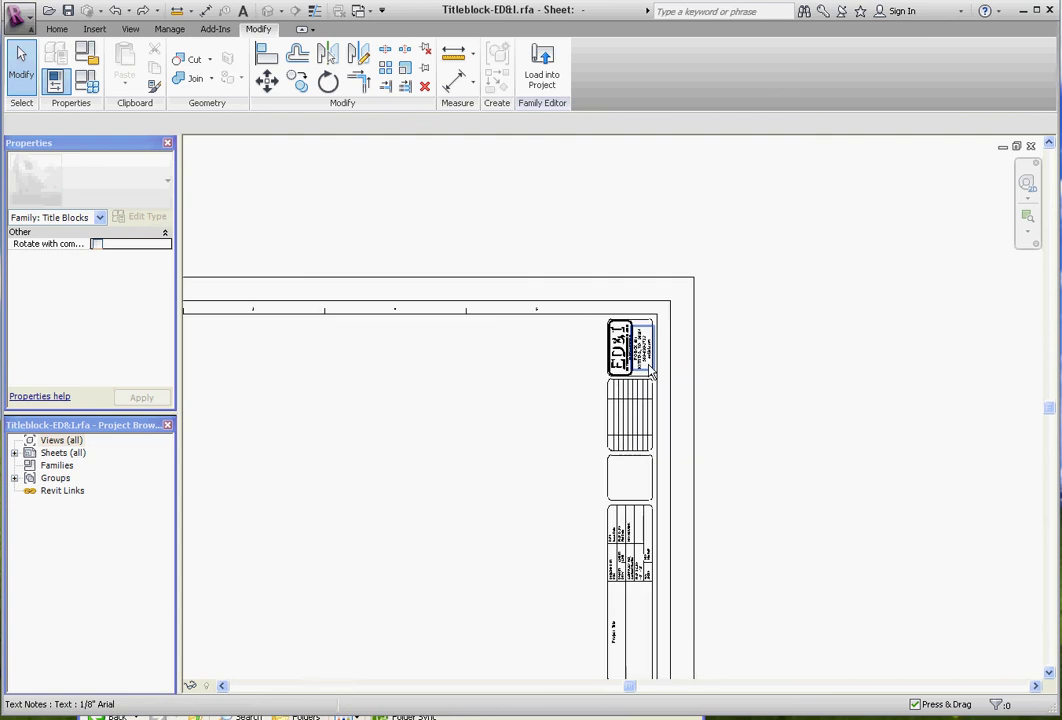
scroll(620, 232, down, 3)
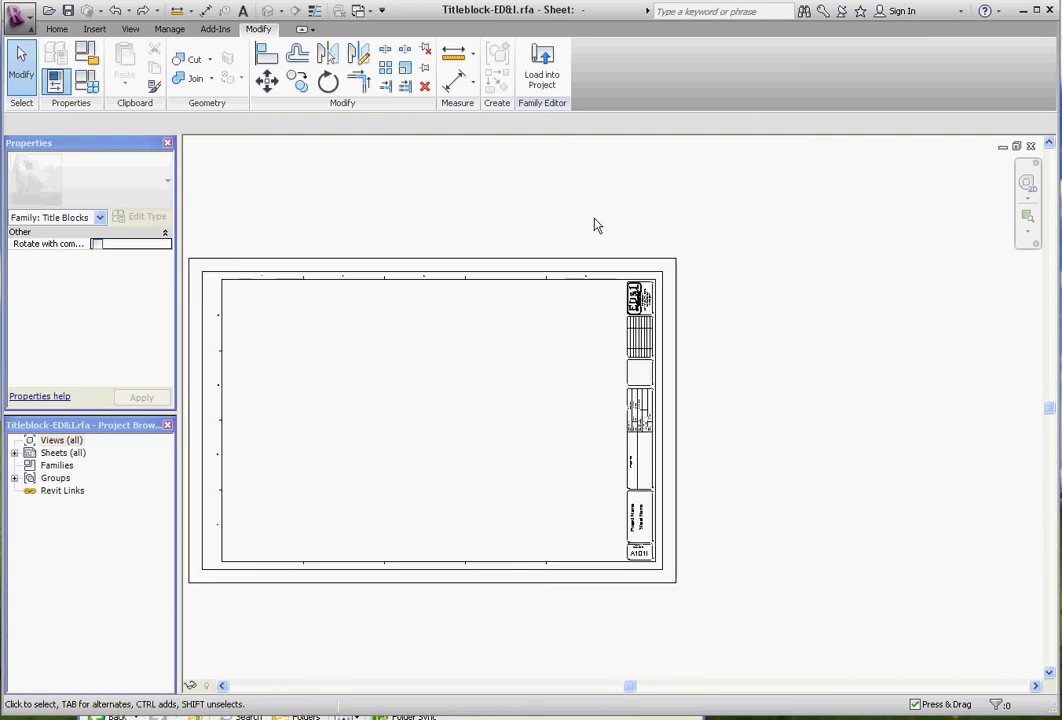
click(545, 75)
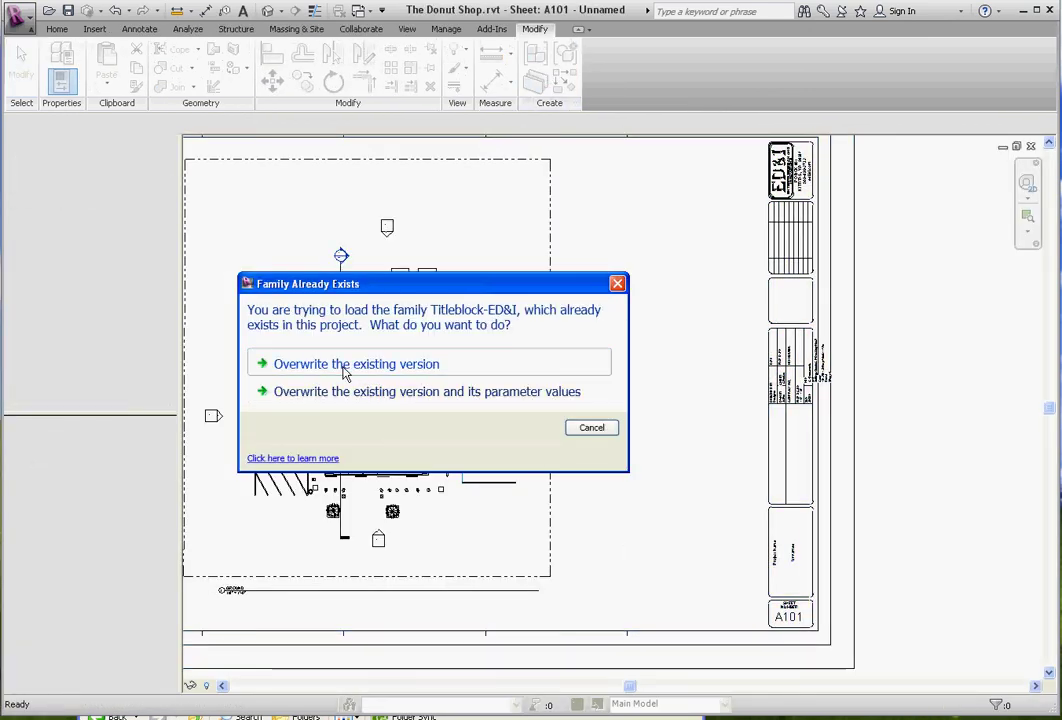